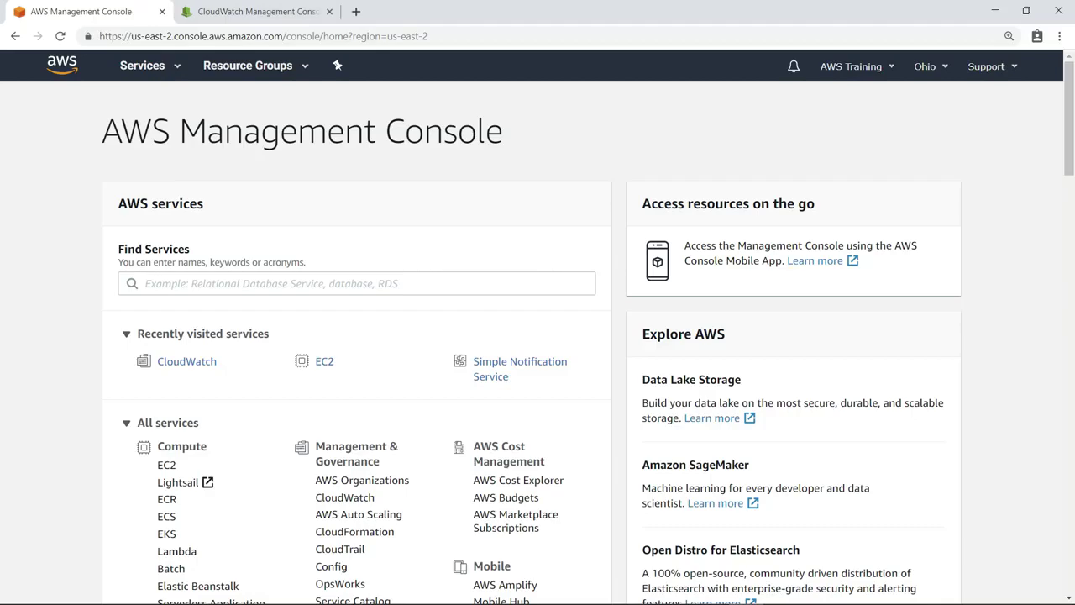
Open the running EC2 instances and copy the instance ID of WindowsServer3.
{"action": "left_click", "coordinate": [325, 364]}
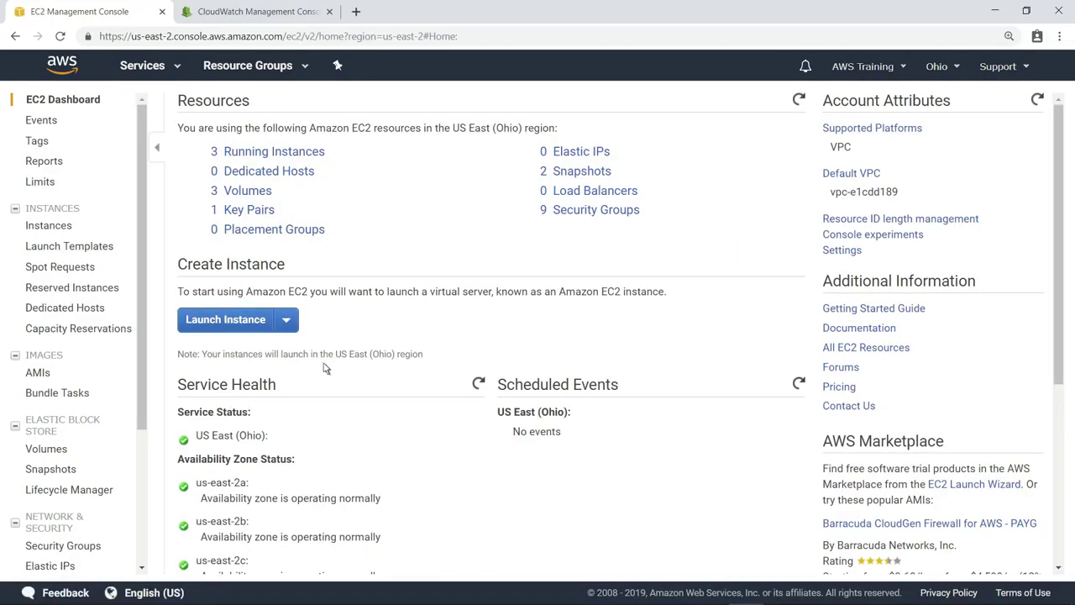
{"action": "left_click", "coordinate": [286, 159]}
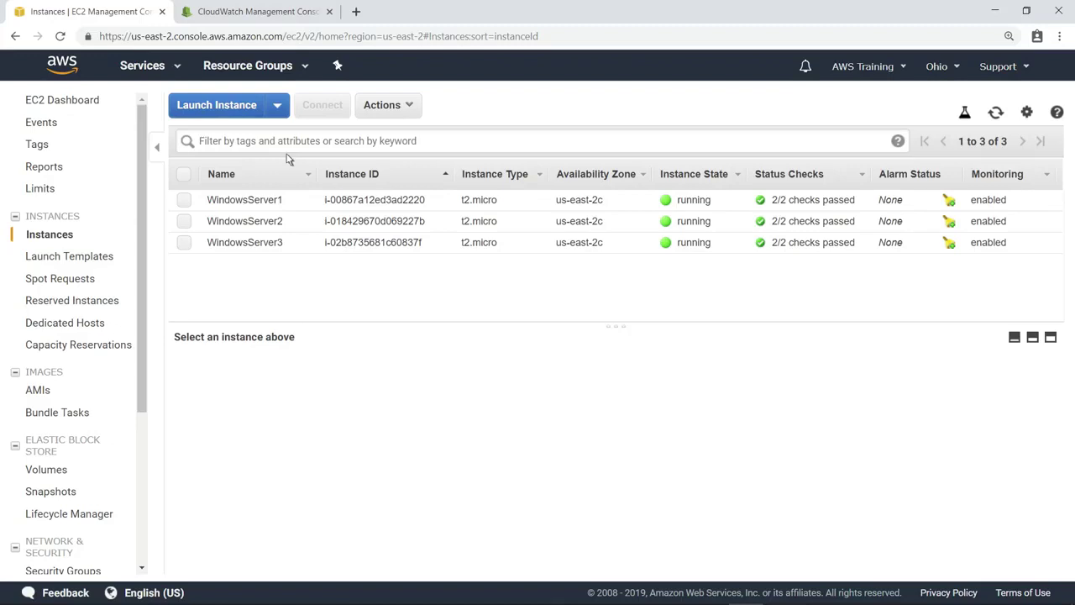
{"action": "left_click", "coordinate": [184, 243]}
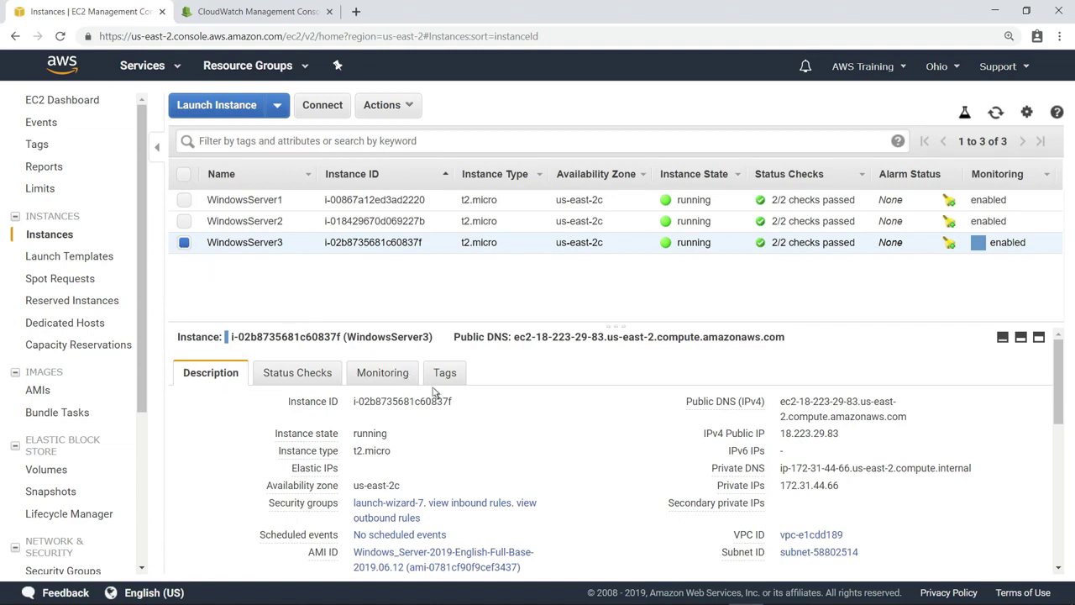
{"action": "left_click", "coordinate": [463, 403]}
{"action": "key", "text": "ctrl+c"}
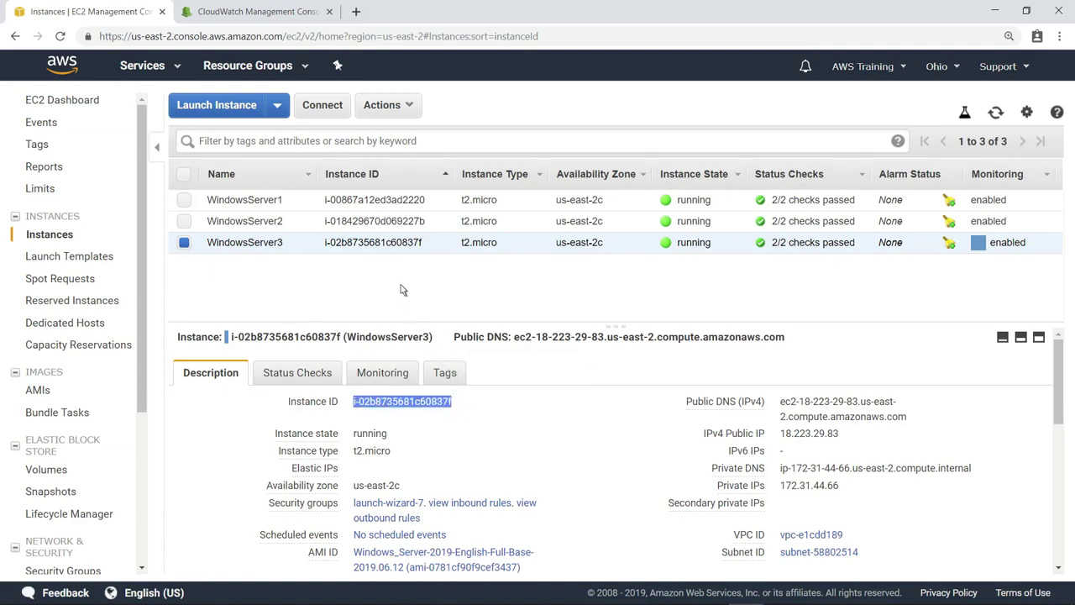
Switch to CloudWatch and filter the EC2 per-instance metrics by the copied WindowsServer3 instance ID.
{"action": "left_click", "coordinate": [265, 22]}
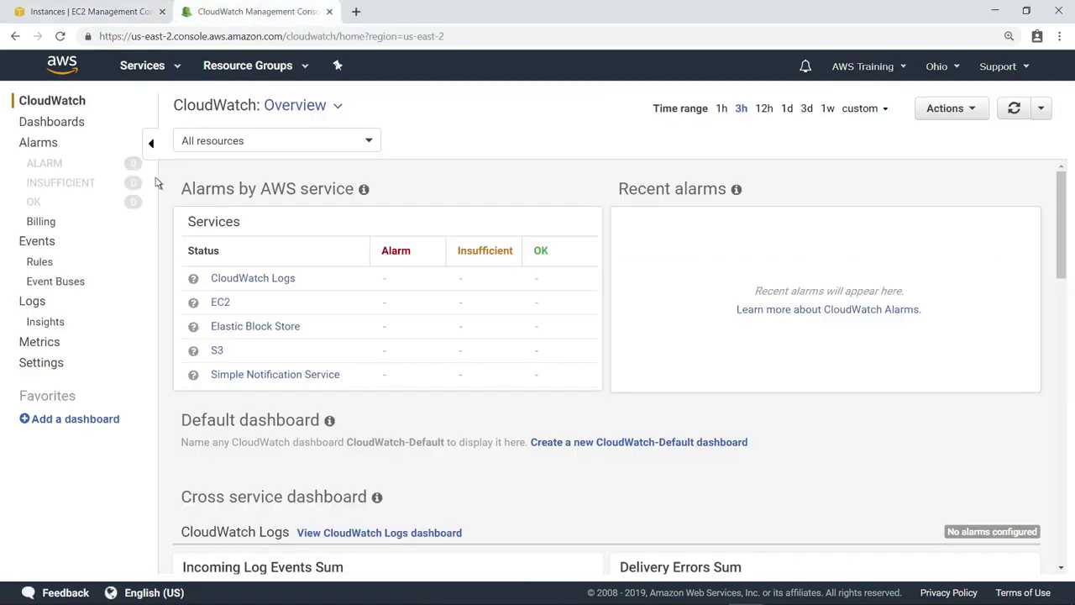
{"action": "left_click", "coordinate": [39, 342]}
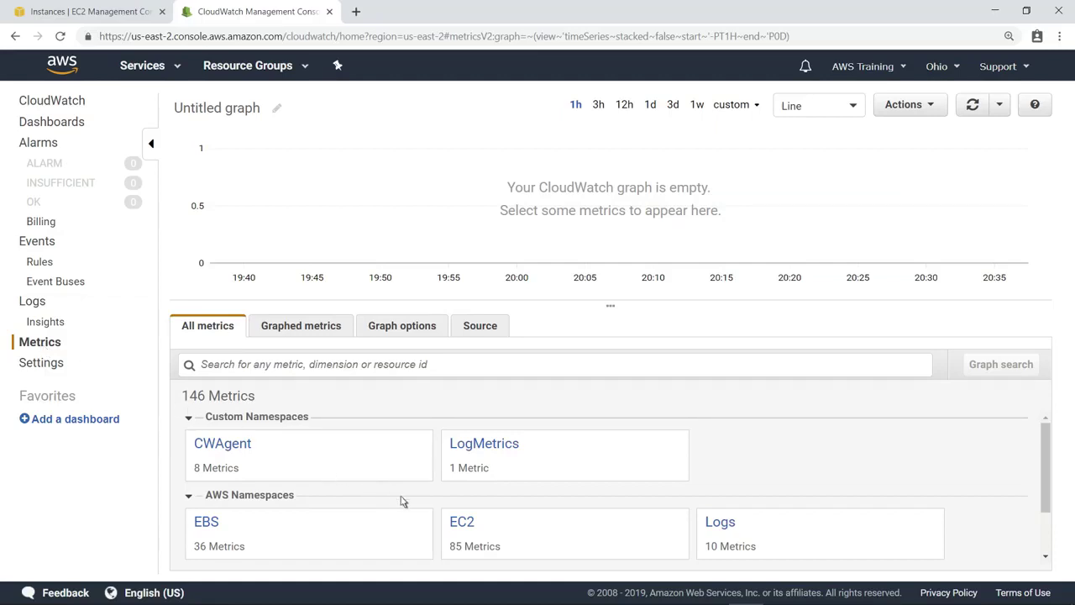
{"action": "left_click", "coordinate": [463, 522]}
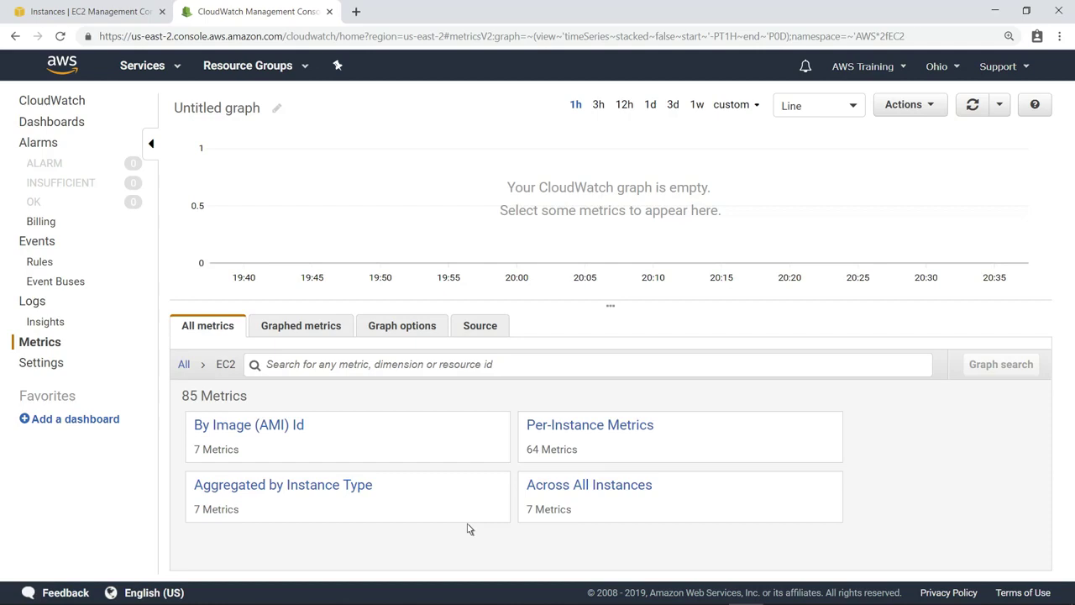
{"action": "left_click", "coordinate": [593, 435]}
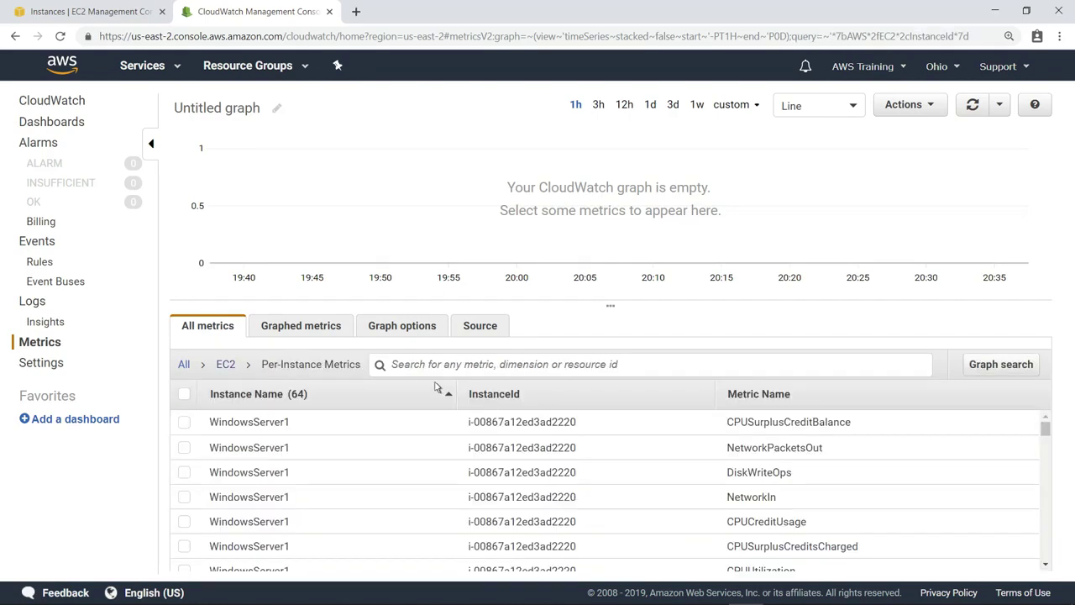
{"action": "left_click", "coordinate": [398, 370]}
{"action": "key", "text": "ctrl+v"}
{"action": "key", "text": "Return"}
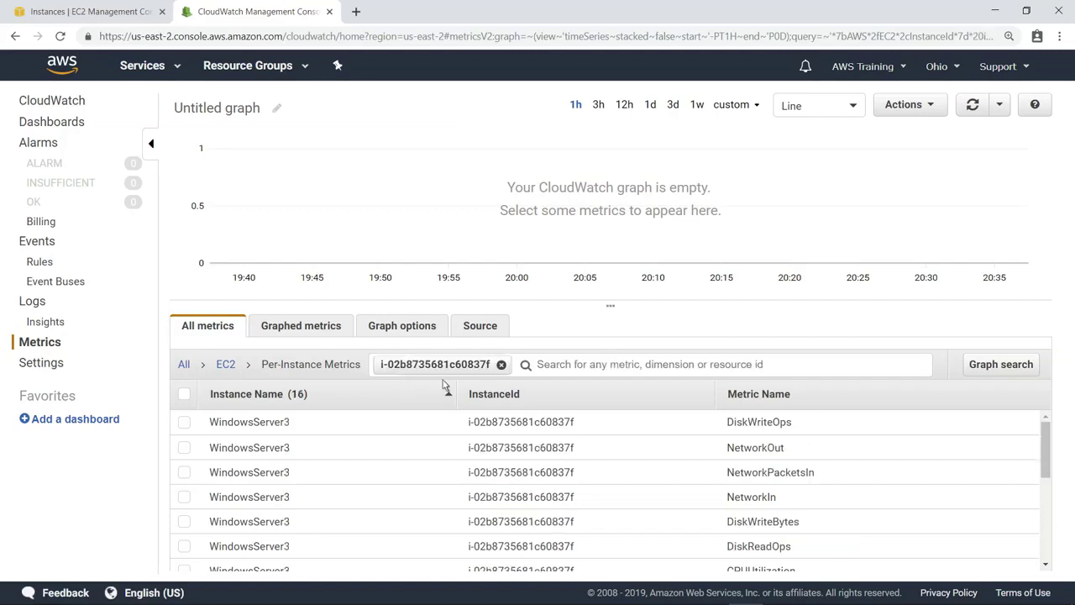
Graph the CPUUtilization metric of WindowsServer3.
{"action": "scroll", "coordinate": [1049, 496], "scroll_direction": "down", "scroll_amount": 1}
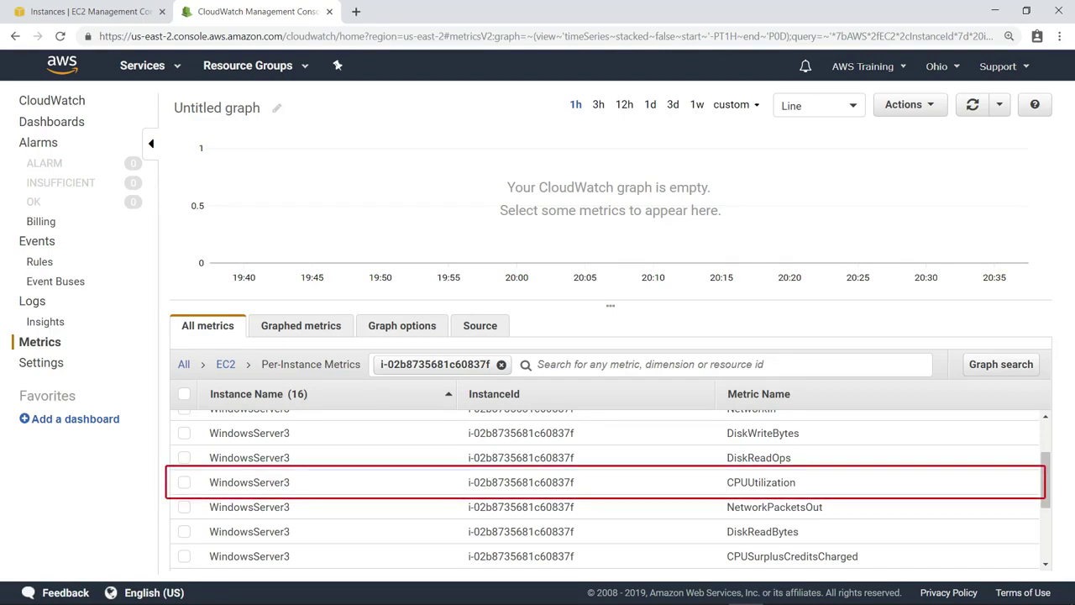
{"action": "left_click", "coordinate": [184, 484]}
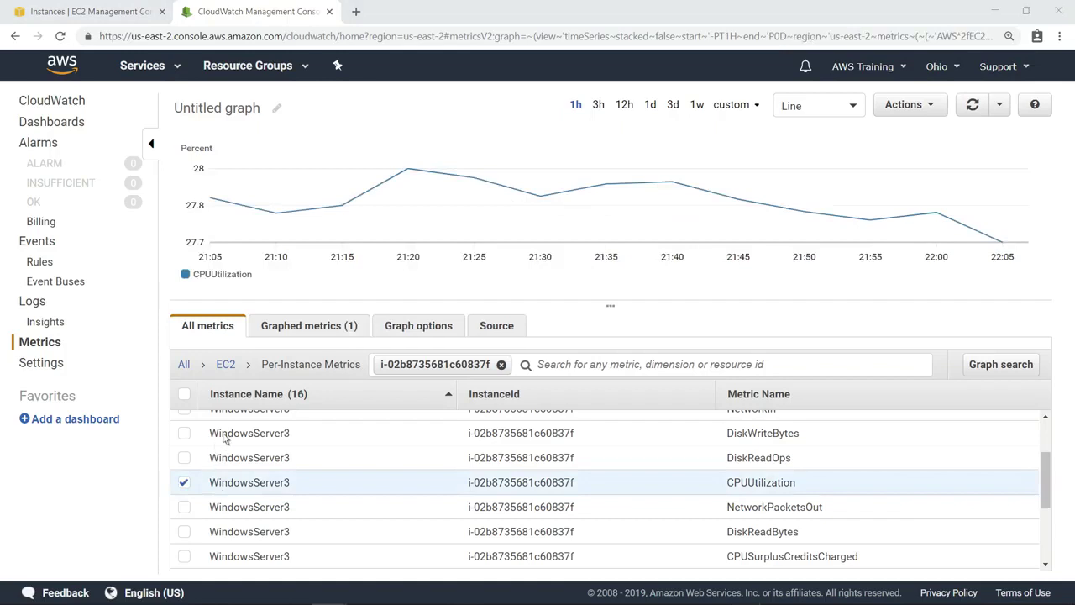
Set the graphed CPUUtilization metric's period to 1 Minute and enable anomaly detection on it.
{"action": "left_click", "coordinate": [307, 329]}
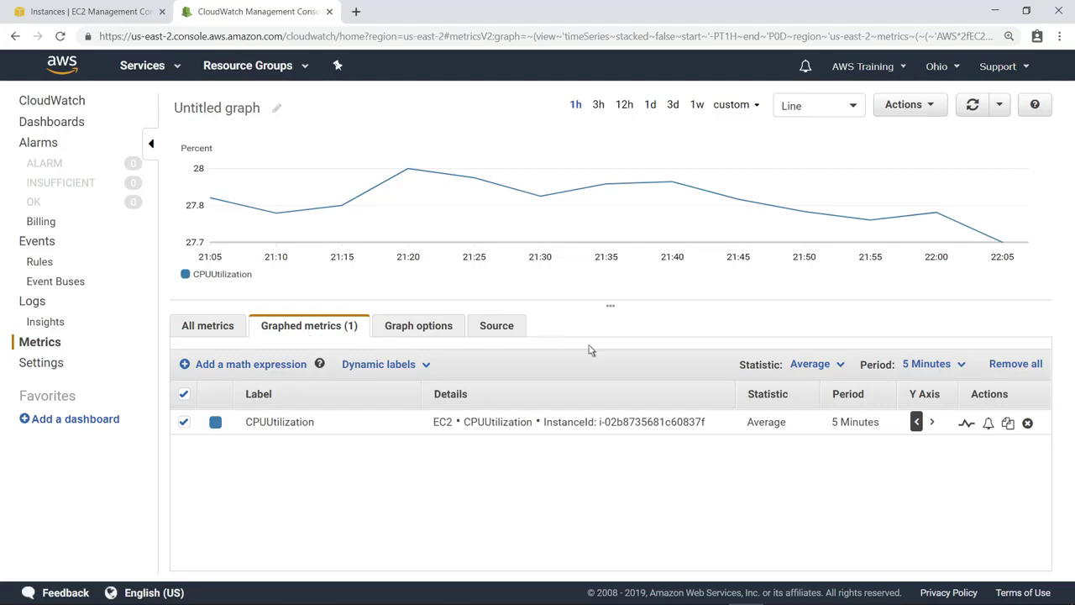
{"action": "left_click", "coordinate": [960, 364]}
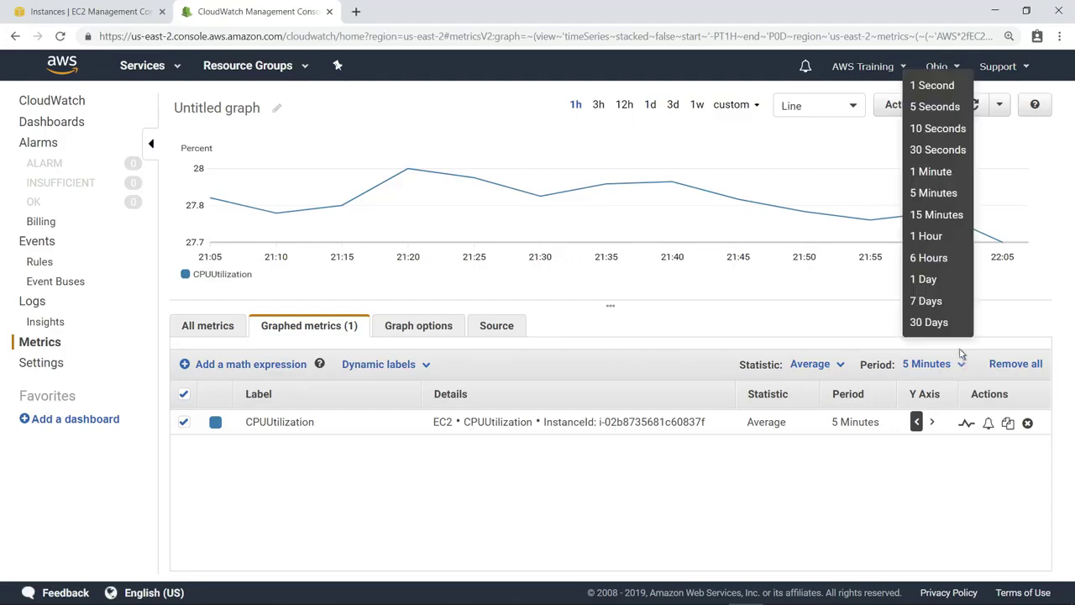
{"action": "left_click", "coordinate": [931, 172]}
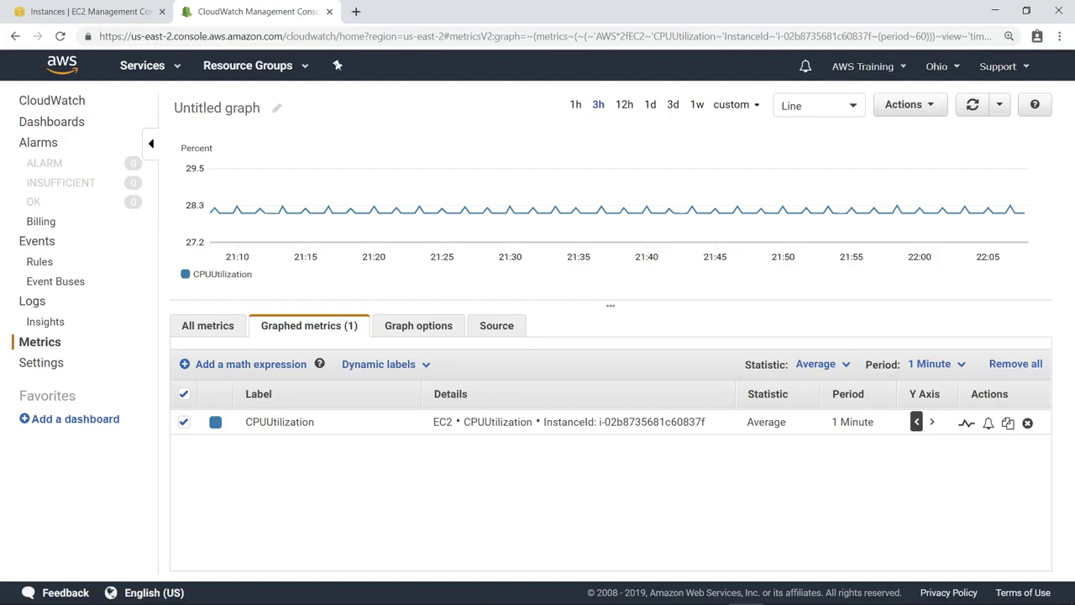
{"action": "left_click", "coordinate": [965, 425]}
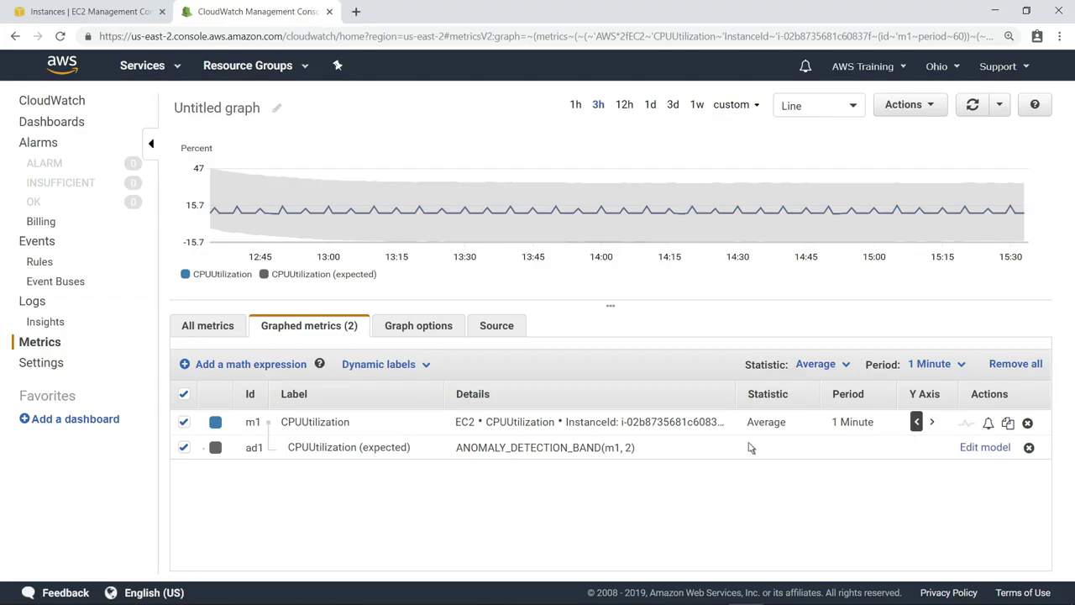
Set the band width in the anomaly detection expression to 0.2, giving ANOMALY_DETECTION_BAND(m1, 0.2).
{"action": "left_click", "coordinate": [643, 451]}
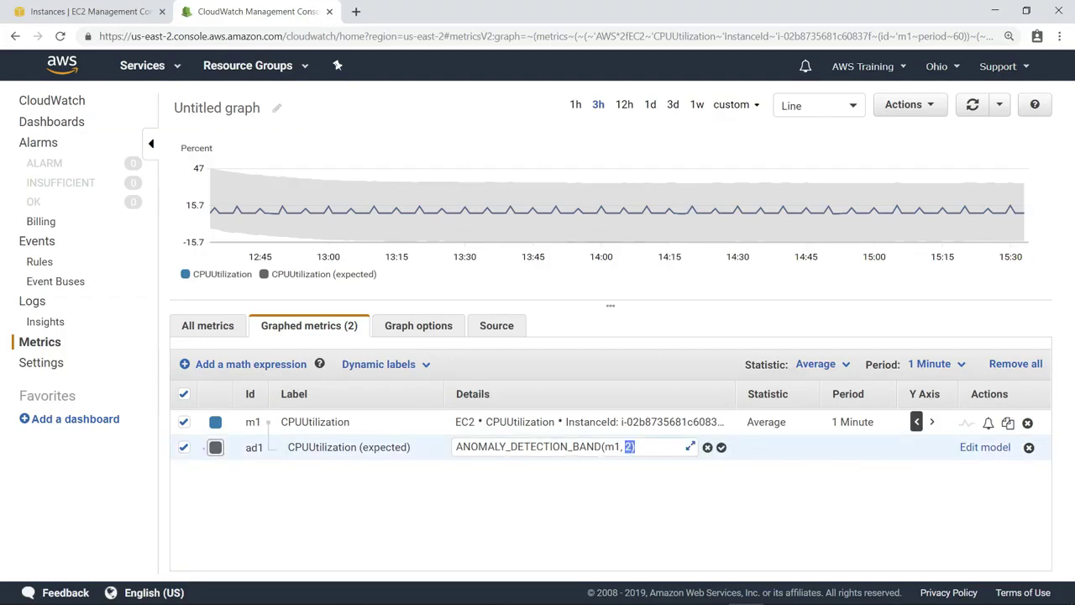
{"action": "key", "text": "BackSpace"}
{"action": "type", "text": "0.2)"}
{"action": "left_click", "coordinate": [720, 449]}
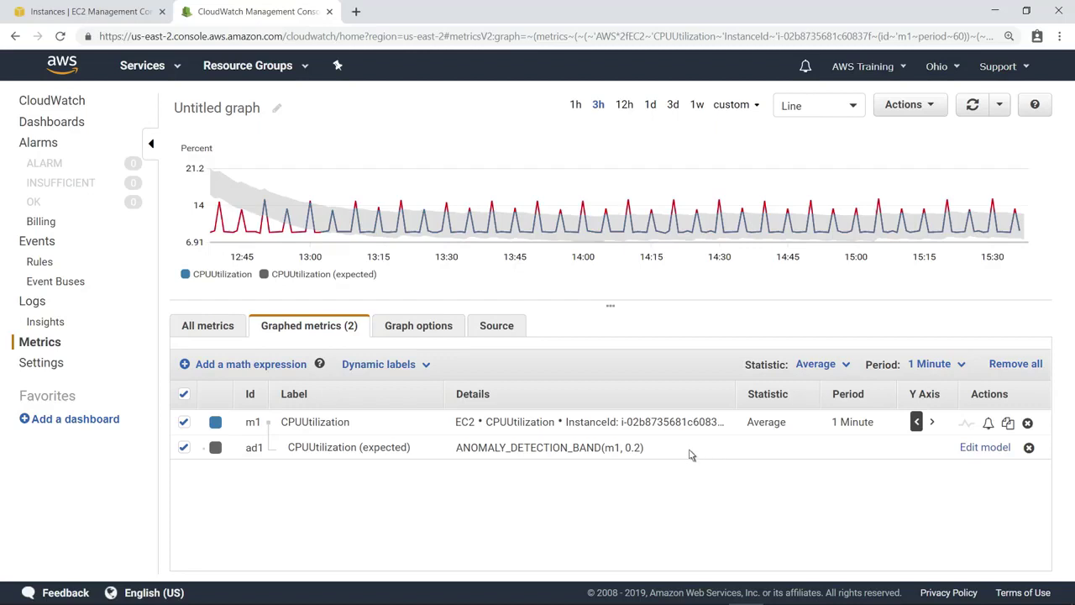
Change the anomaly detection expression to ANOMALY_DETECTION_BAND(m1, 0.7).
{"action": "left_click", "coordinate": [652, 449]}
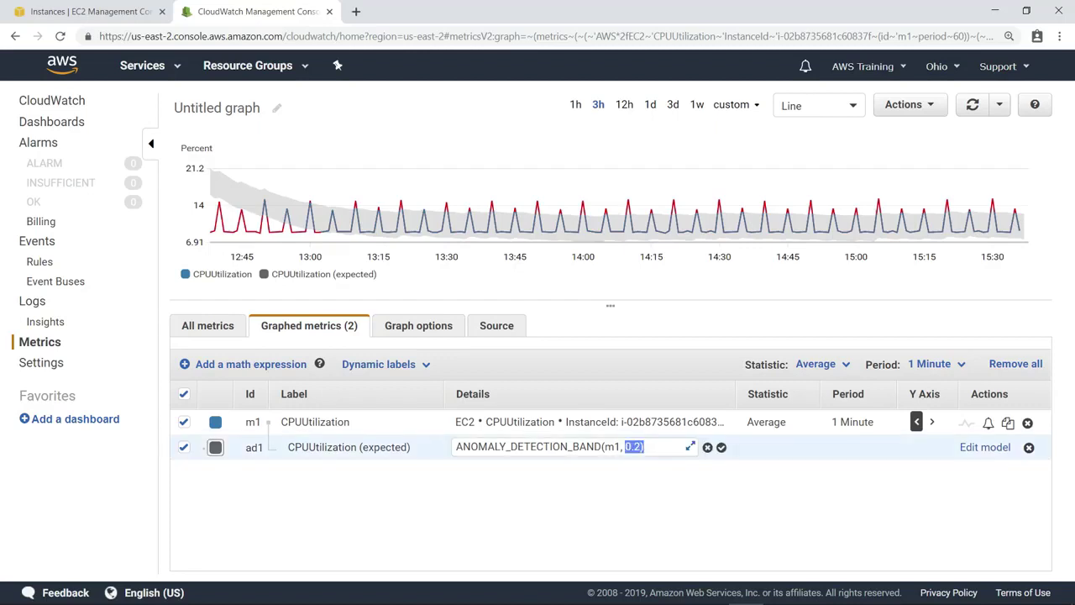
{"action": "key", "text": "BackSpace"}
{"action": "type", "text": "0.7)"}
{"action": "left_click", "coordinate": [722, 449]}
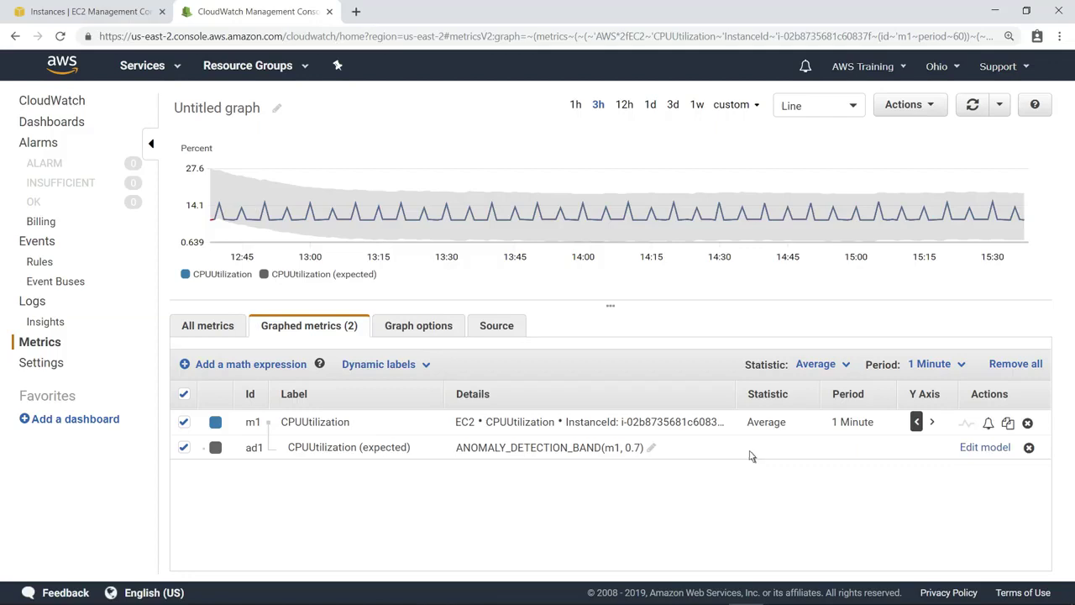
Review the anomaly detection model's training exclusion, metric timezone and deletion options, and leave without updating the model.
{"action": "left_click", "coordinate": [986, 448]}
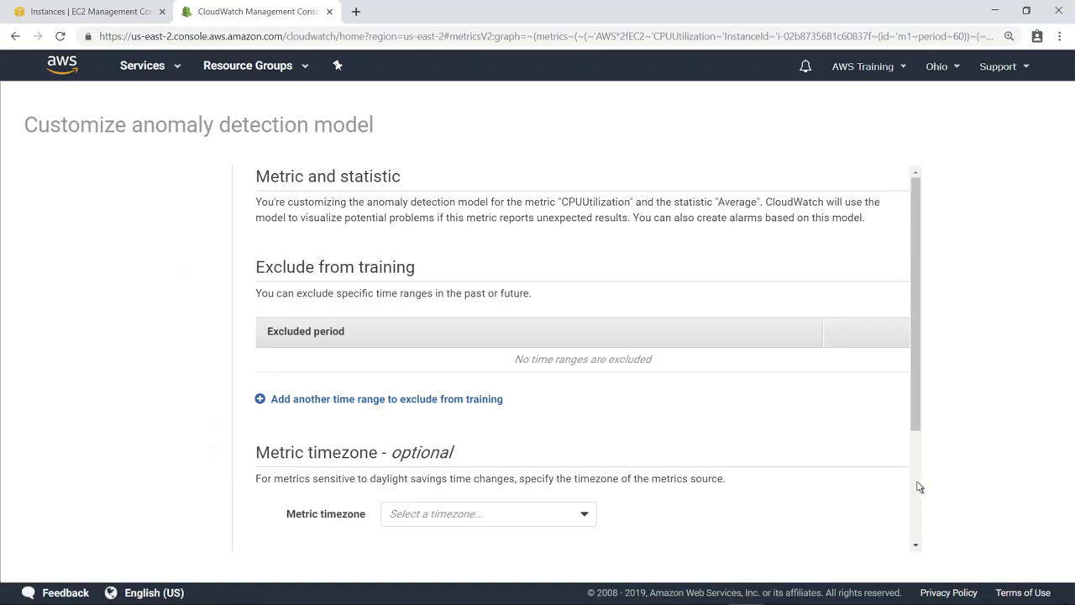
{"action": "scroll", "coordinate": [916, 484], "scroll_direction": "down", "scroll_amount": 3}
{"action": "scroll", "coordinate": [916, 484], "scroll_direction": "down", "scroll_amount": 1}
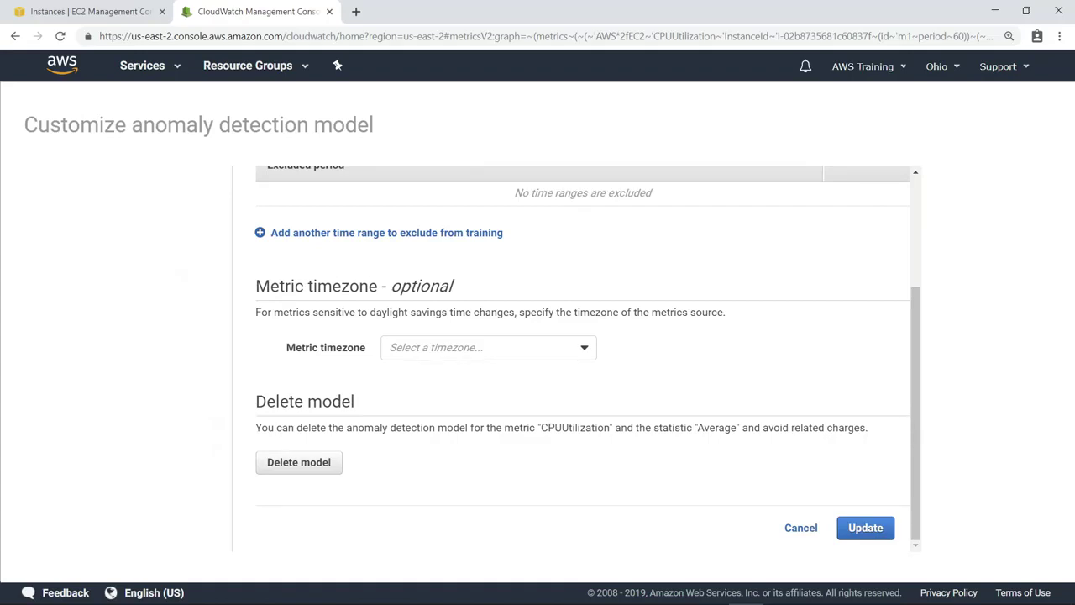
{"action": "left_click", "coordinate": [815, 536]}
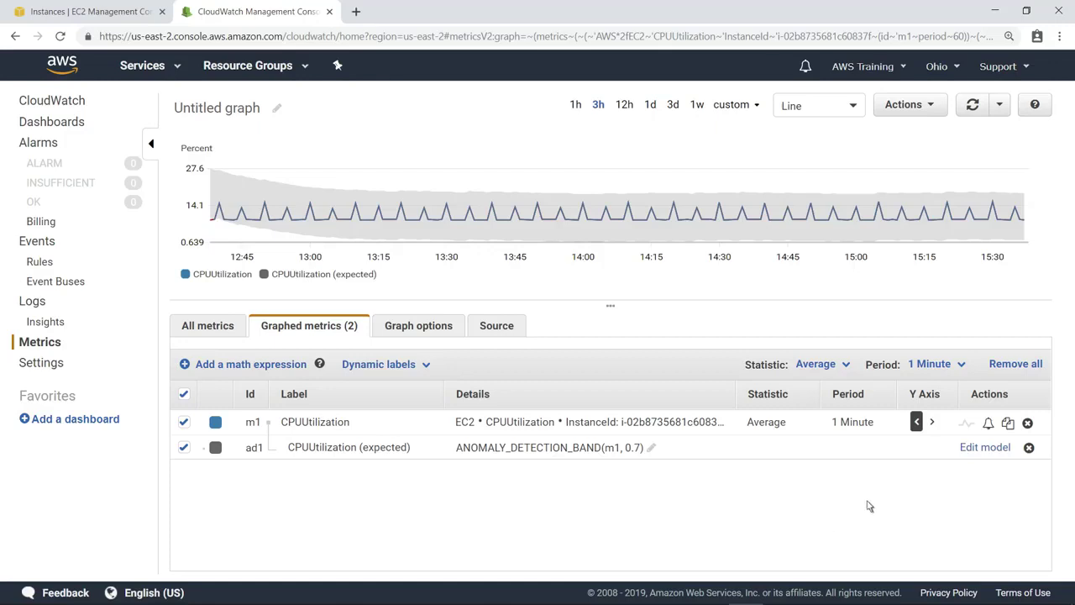
Start an alarm on CPUUtilization with the condition Greater than the band and proceed to its actions.
{"action": "left_click", "coordinate": [988, 424]}
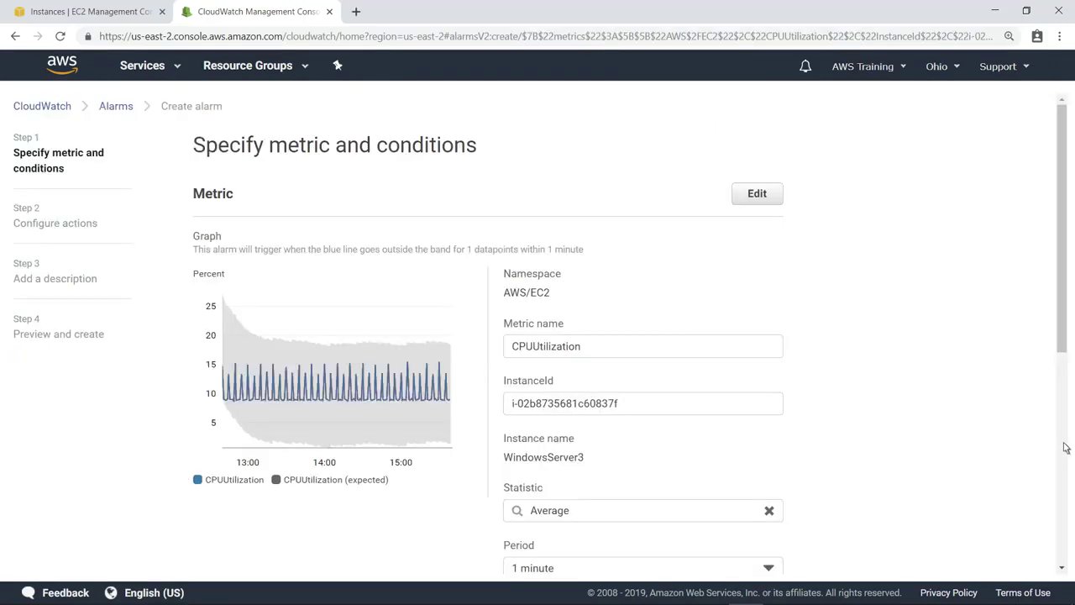
{"action": "scroll", "coordinate": [1065, 448], "scroll_direction": "down", "scroll_amount": 4}
{"action": "scroll", "coordinate": [630, 336], "scroll_direction": "down", "scroll_amount": 2}
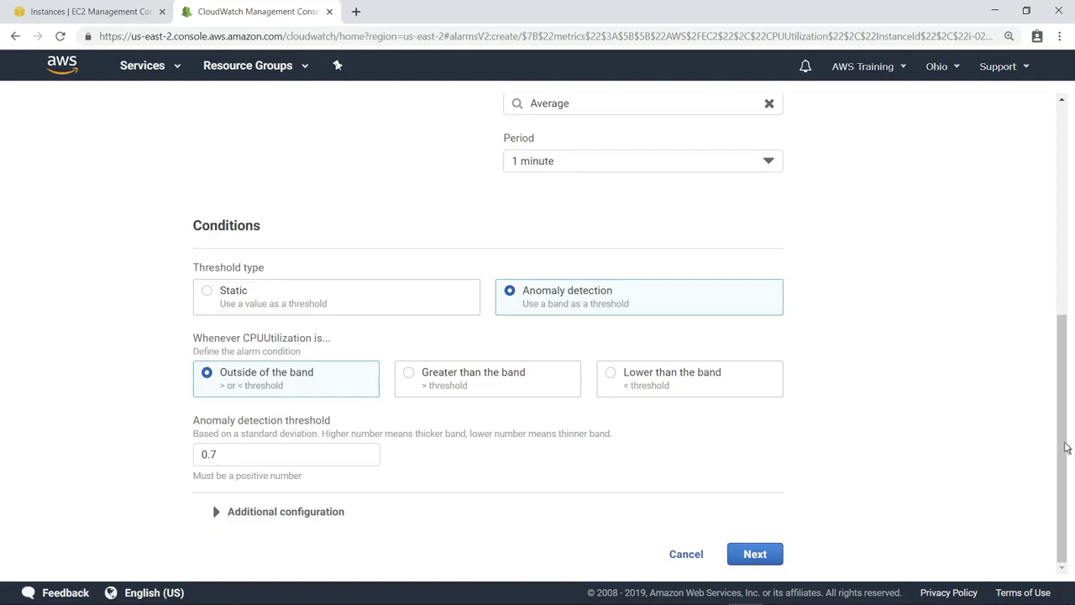
{"action": "left_click", "coordinate": [409, 379]}
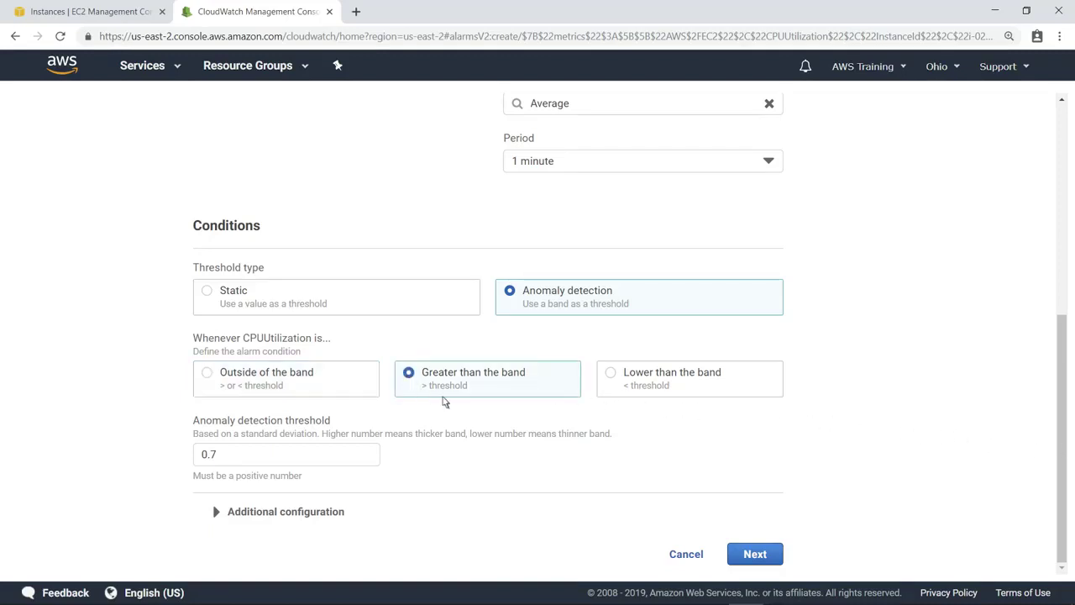
{"action": "left_click", "coordinate": [752, 555]}
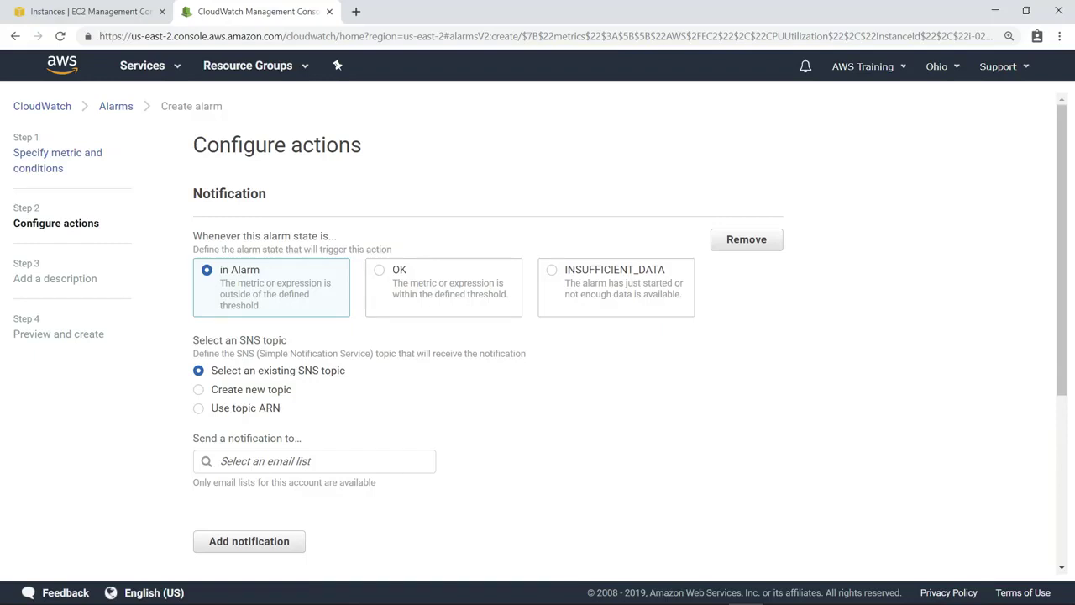
Send the alarm notification to the existing SNS topic CloudWatchEventNotifications and proceed to the description.
{"action": "left_click", "coordinate": [233, 470]}
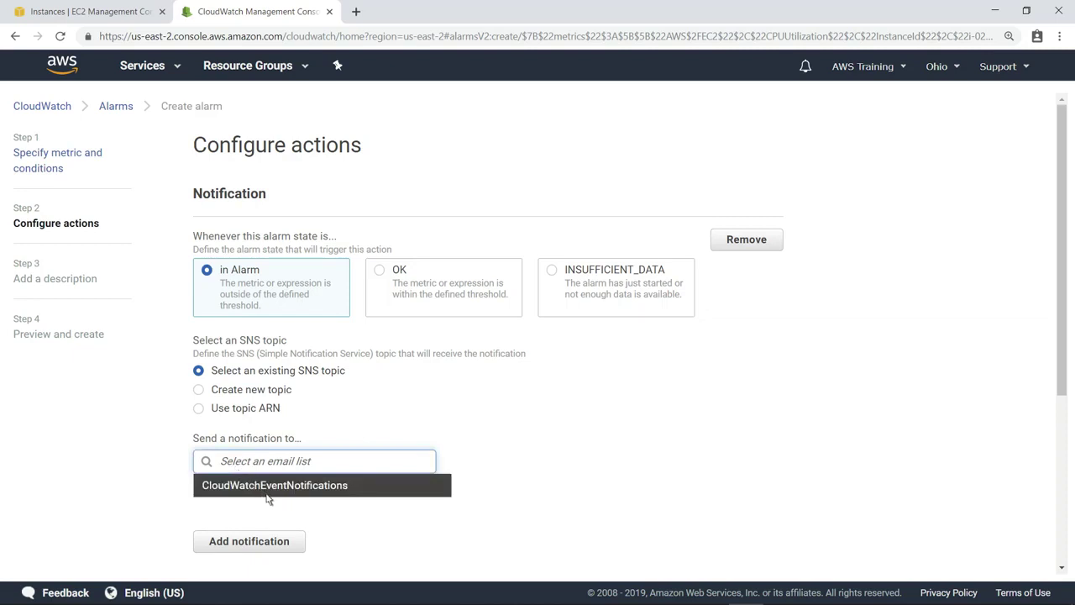
{"action": "left_click", "coordinate": [268, 499]}
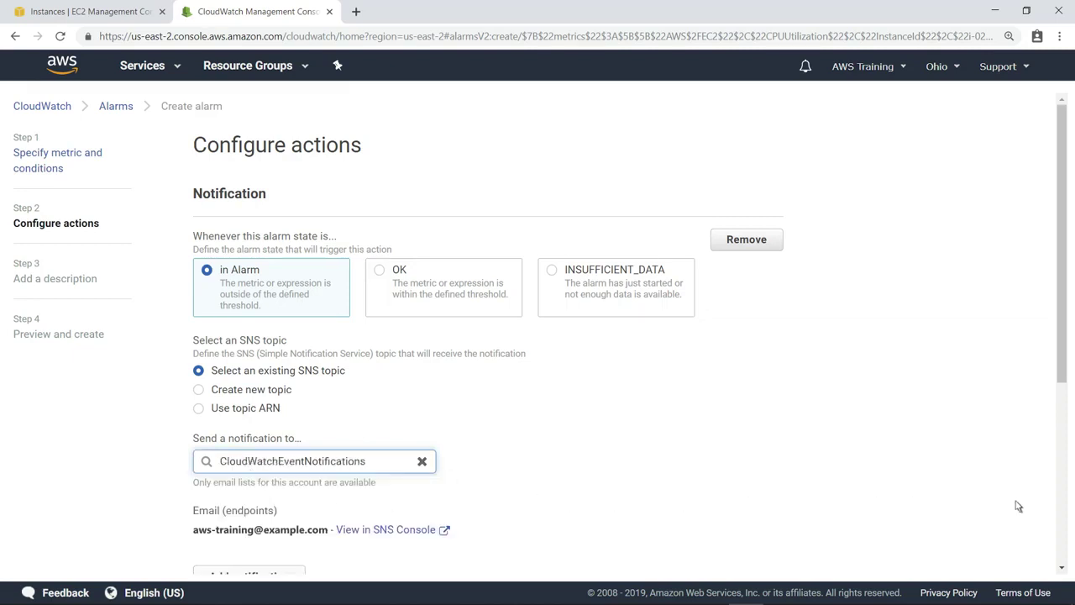
{"action": "scroll", "coordinate": [1060, 507], "scroll_direction": "down", "scroll_amount": 4}
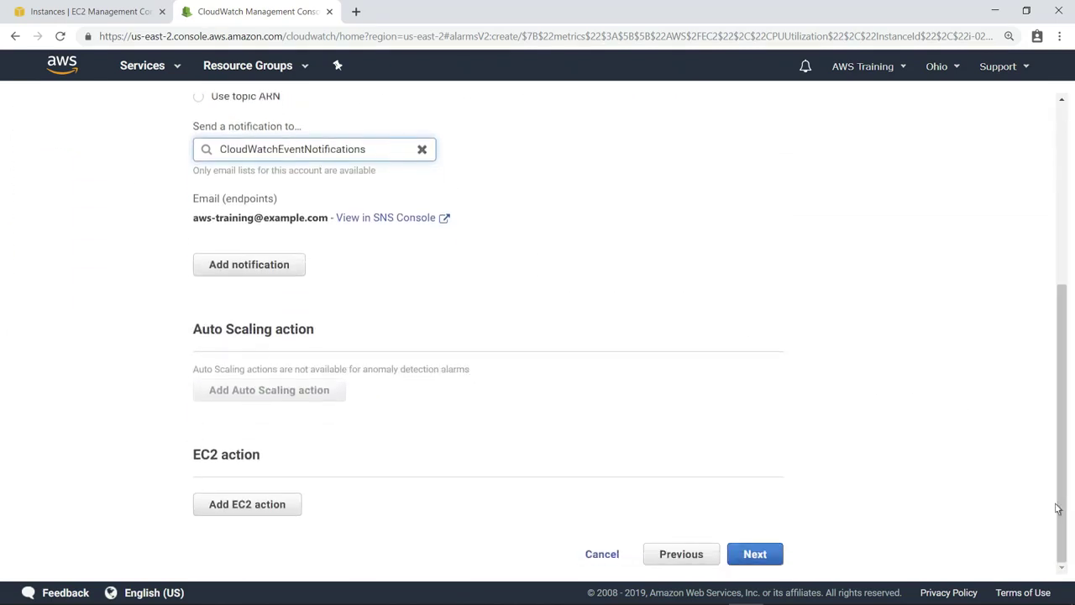
{"action": "left_click", "coordinate": [773, 558]}
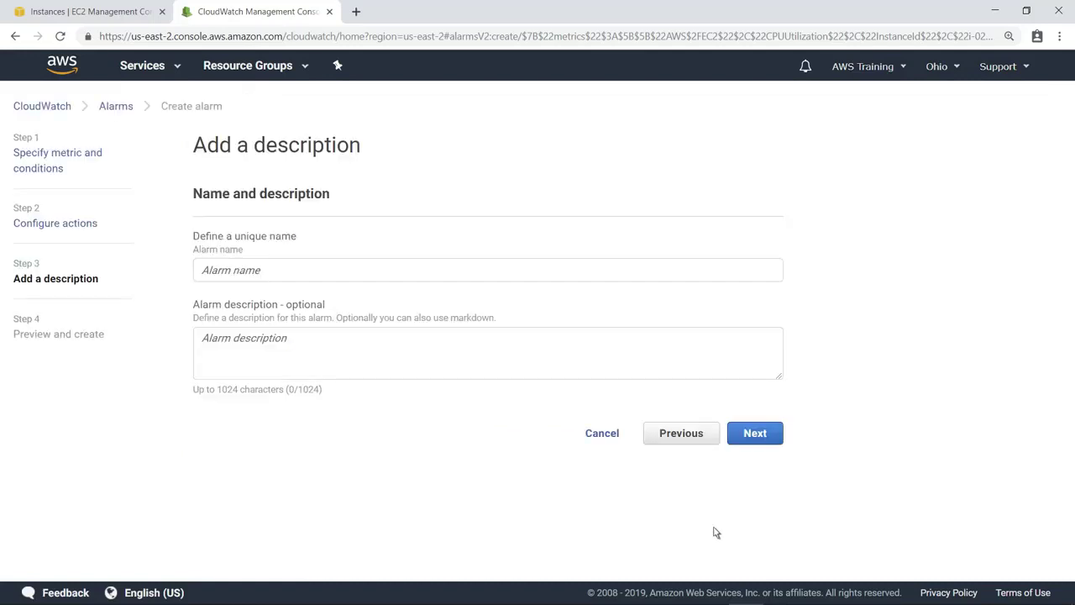
Name the alarm "WindowsServer3 CPU Alarm" and continue to the preview.
{"action": "left_click", "coordinate": [224, 277]}
{"action": "type", "text": "WindowsServer3 CPU Alarm"}
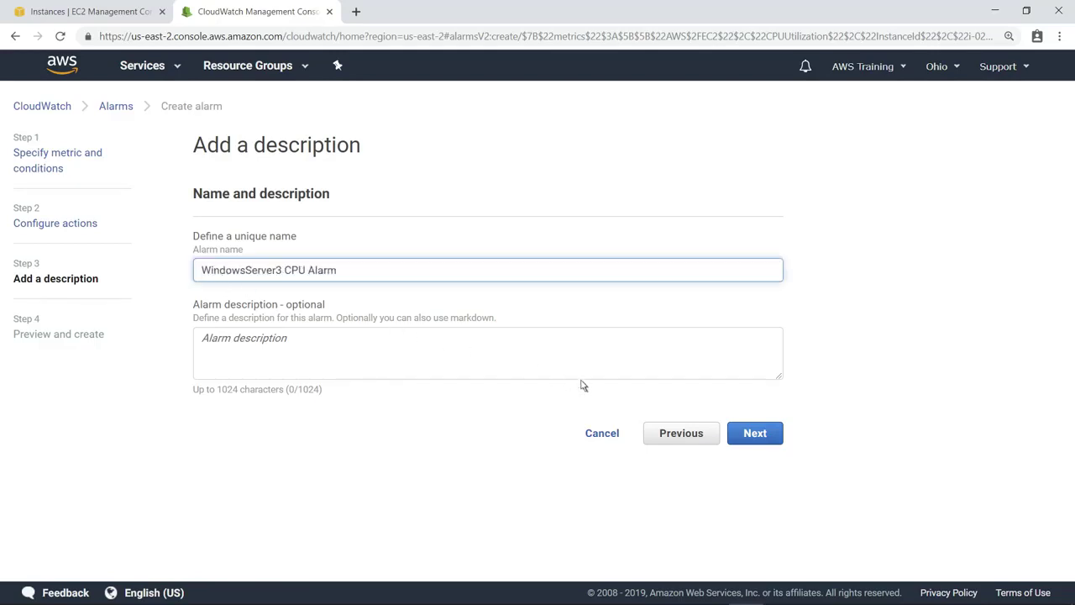
{"action": "left_click", "coordinate": [754, 433]}
Review the alarm's conditions, actions and name in the preview and create the alarm.
{"action": "scroll", "coordinate": [1065, 472], "scroll_direction": "down", "scroll_amount": 1}
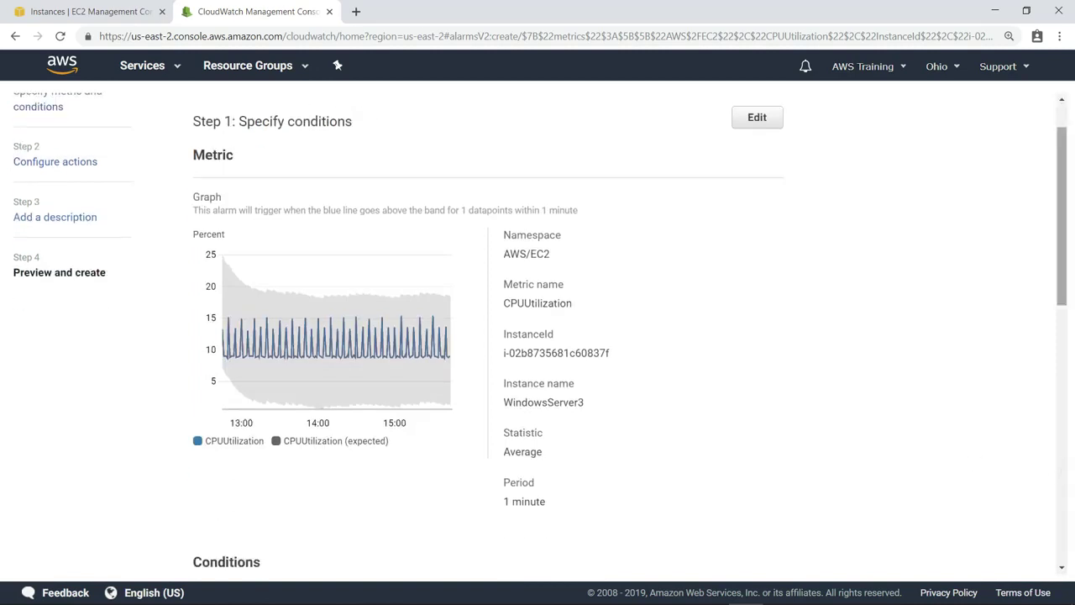
{"action": "scroll", "coordinate": [537, 335], "scroll_direction": "down", "scroll_amount": 6}
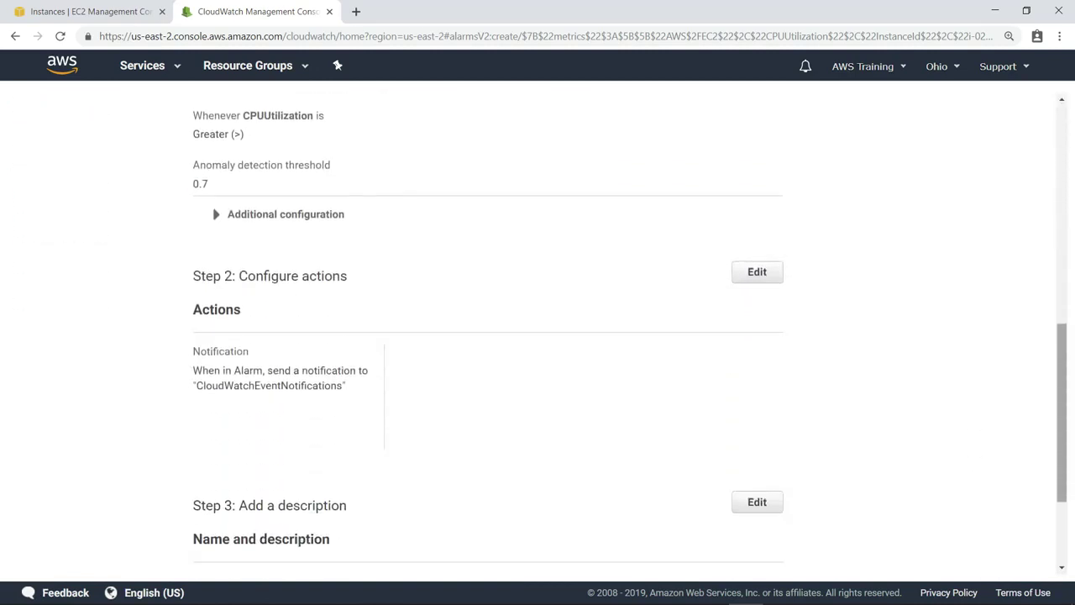
{"action": "scroll", "coordinate": [537, 336], "scroll_direction": "down", "scroll_amount": 3}
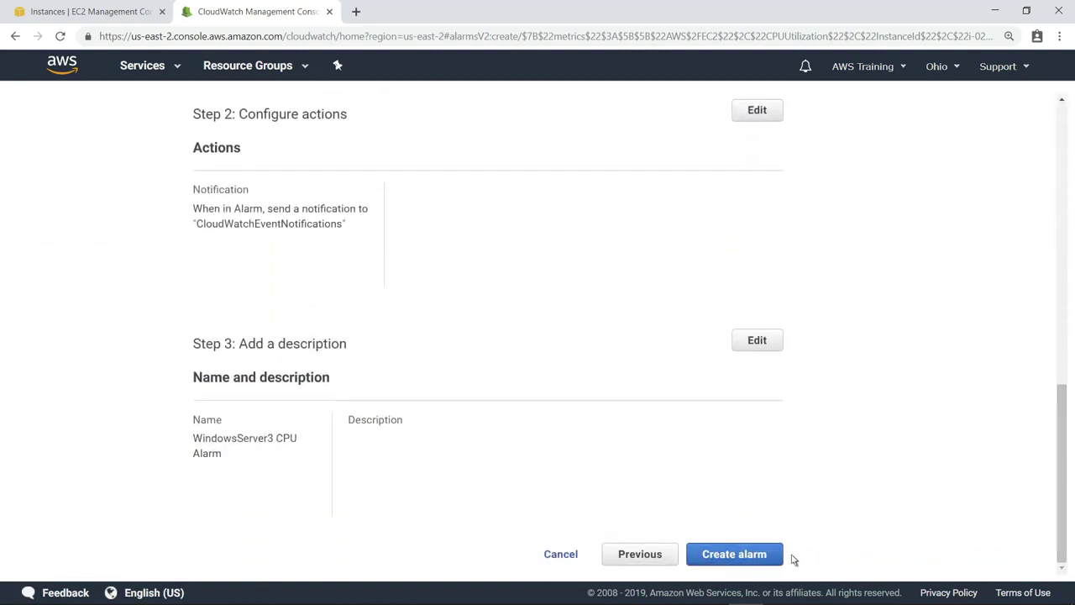
{"action": "left_click", "coordinate": [775, 562]}
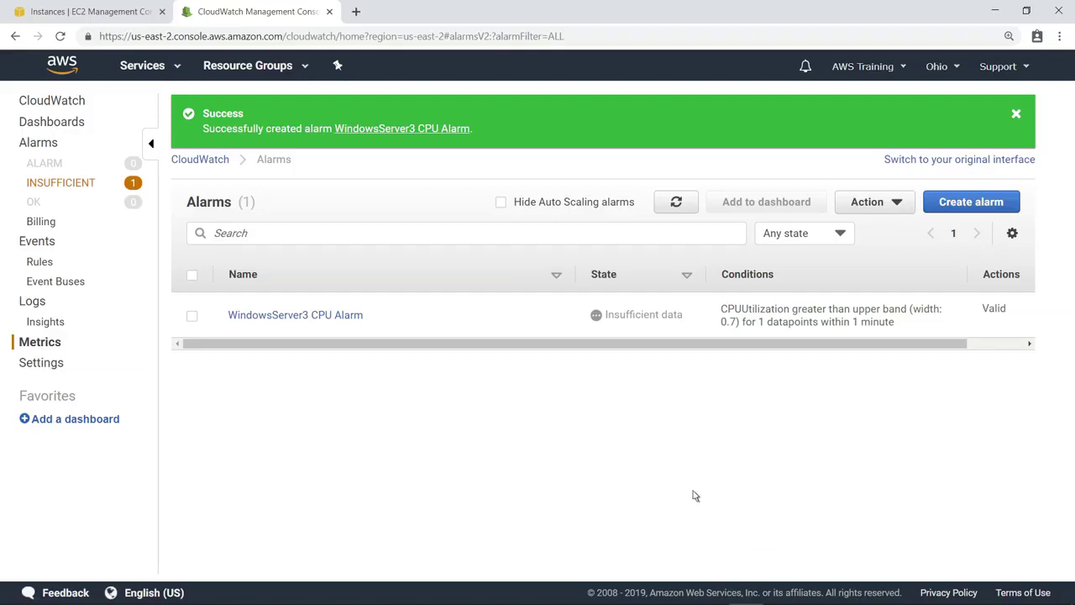
Switch to the EC2 console, connect to the WindowsServer3 instance and set Thread 1's activity to Busy in CPU Stress.
{"action": "left_click", "coordinate": [119, 12]}
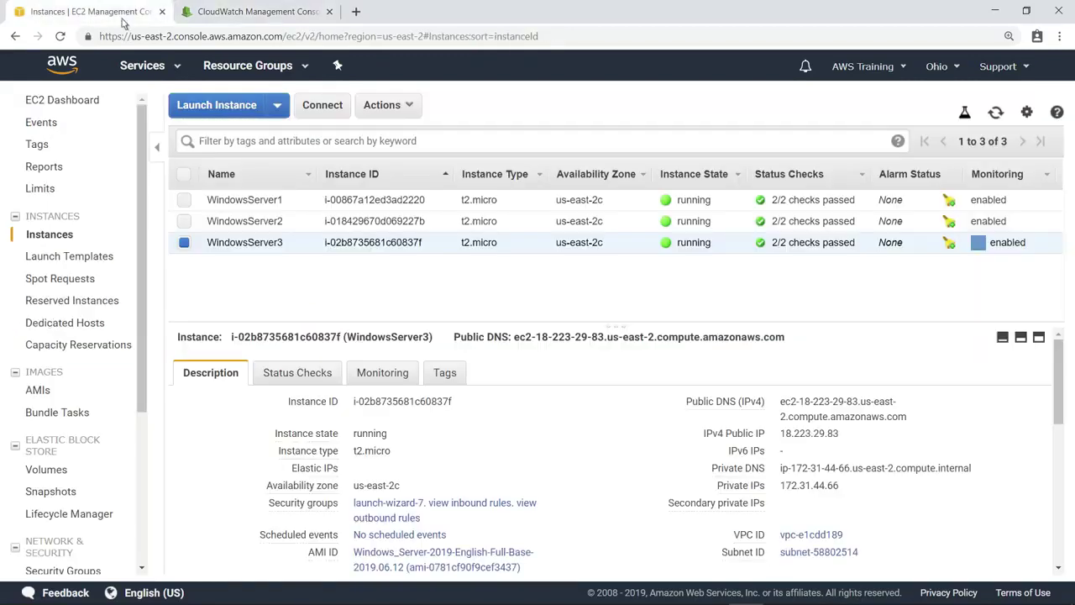
{"action": "right_click", "coordinate": [304, 249]}
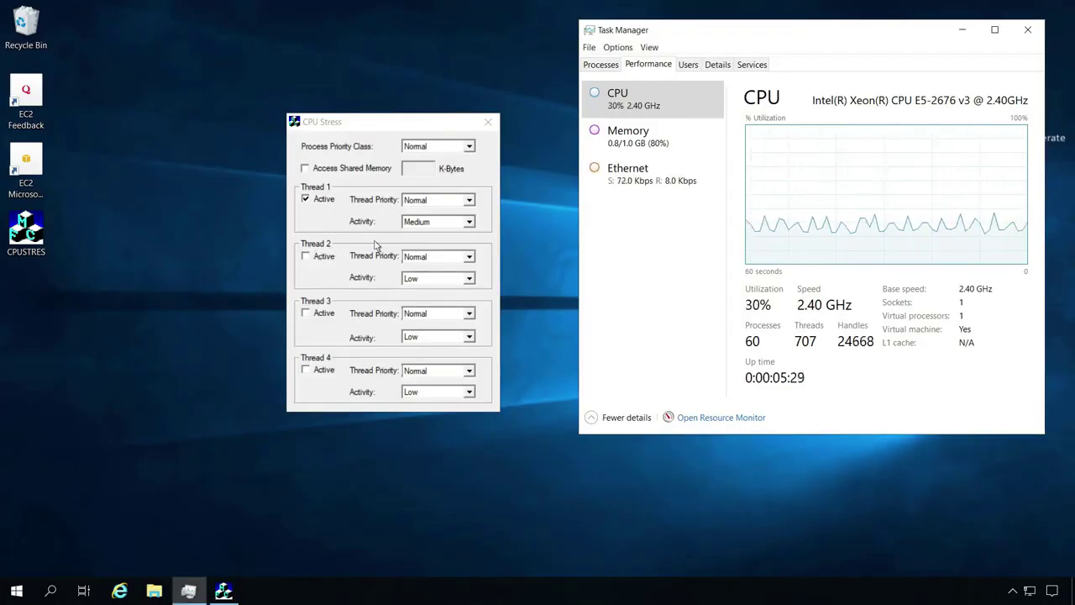
{"action": "left_click", "coordinate": [469, 222]}
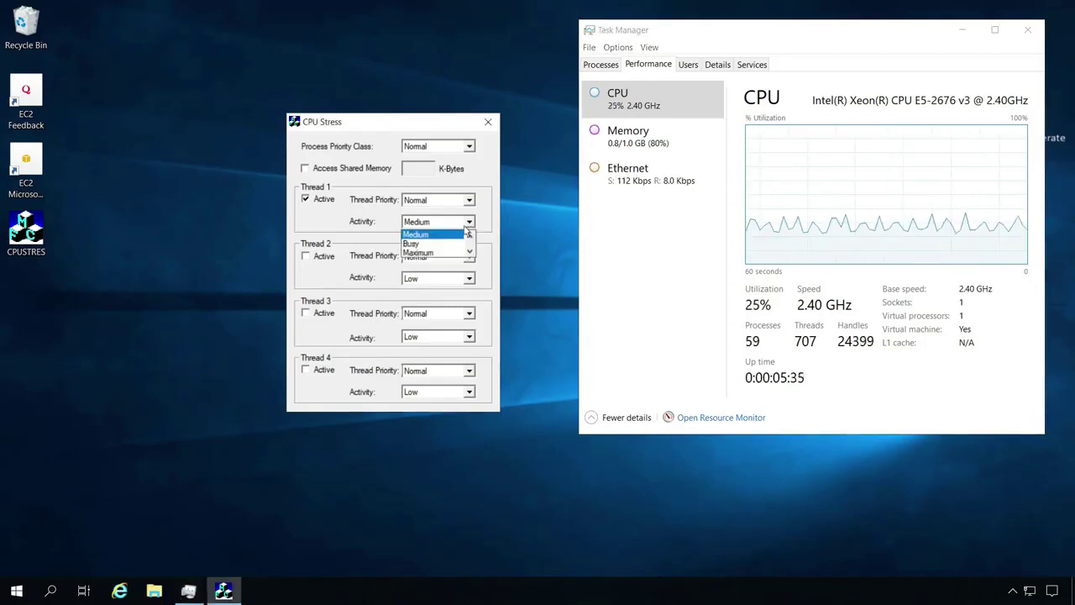
{"action": "left_click", "coordinate": [415, 243]}
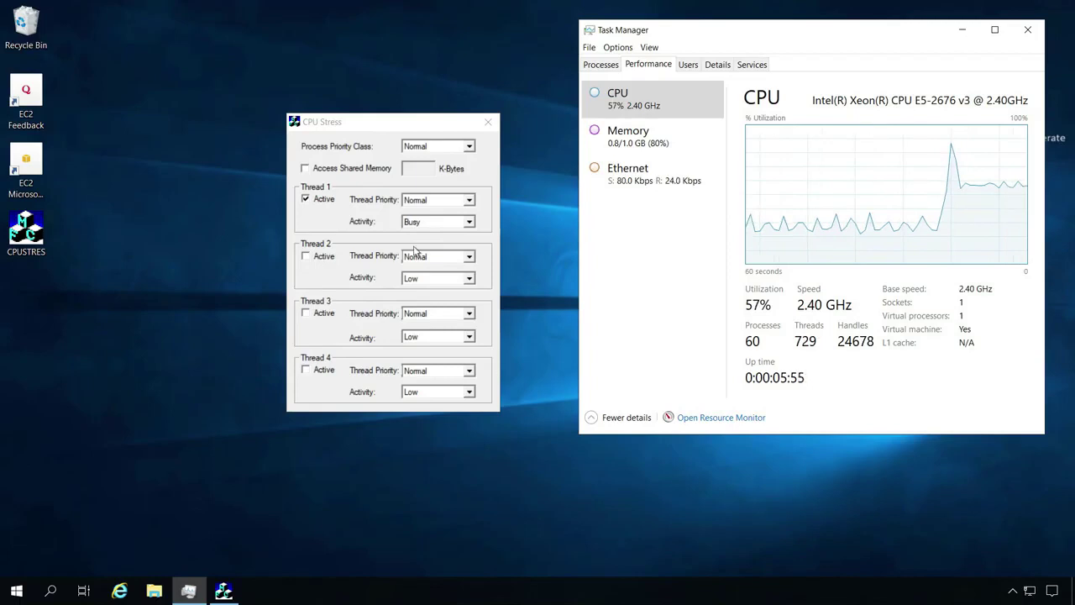
{"action": "left_click", "coordinate": [709, 11]}
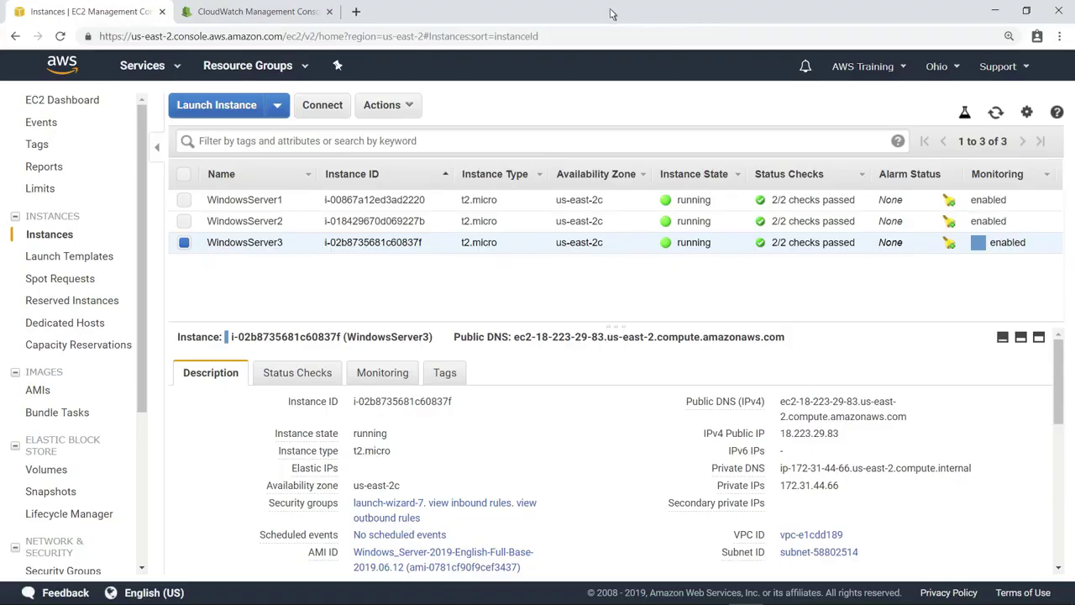
Switch to the CloudWatch console and refresh the CPUUtilization metric graph to examine usage against the anomaly detection band.
{"action": "left_click", "coordinate": [277, 13]}
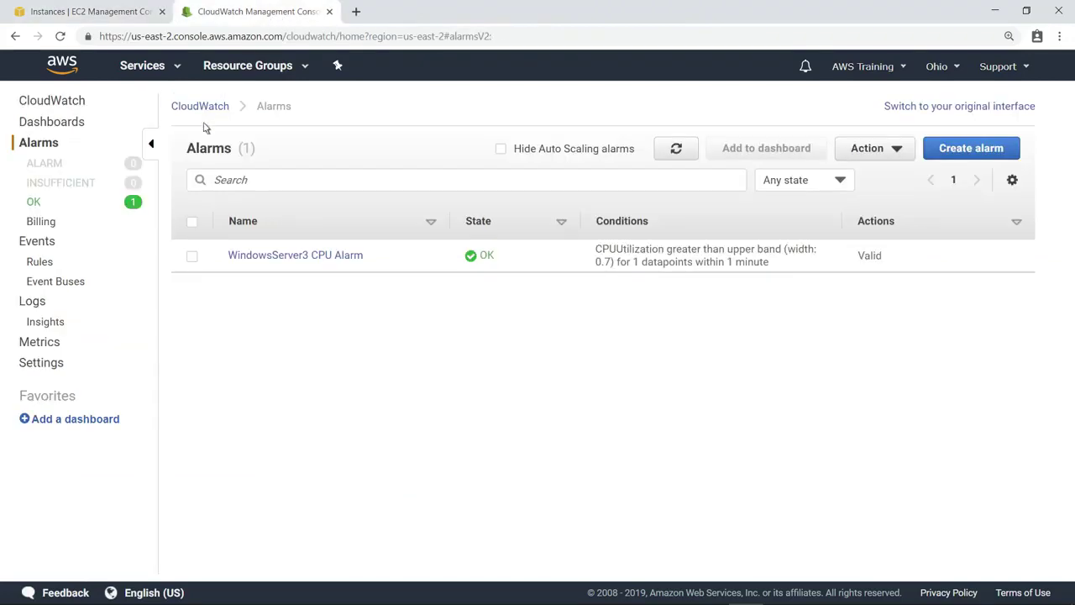
{"action": "left_click", "coordinate": [51, 348]}
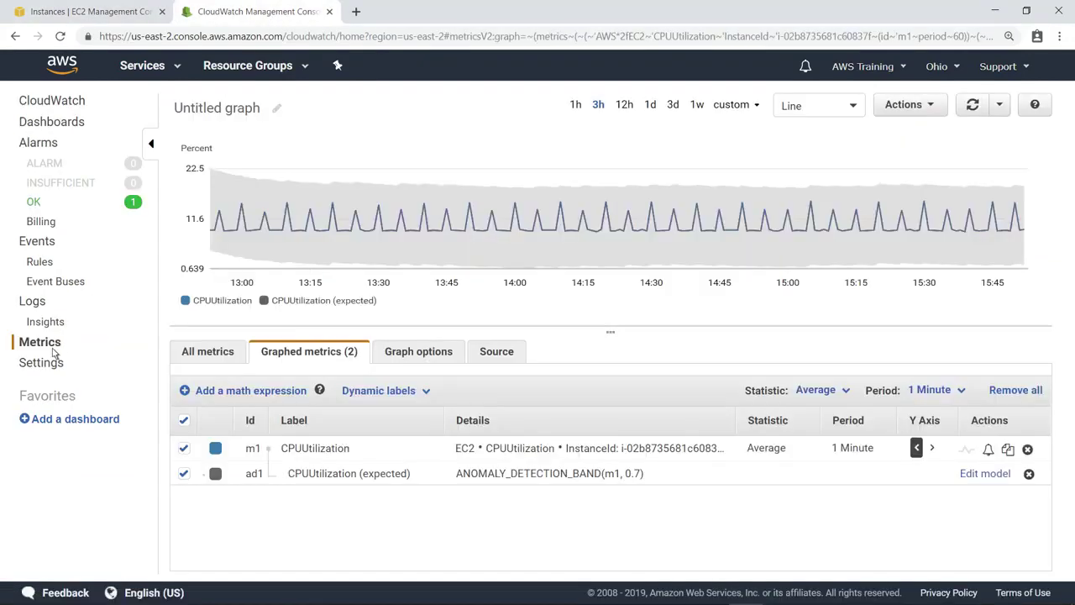
{"action": "left_click", "coordinate": [972, 105]}
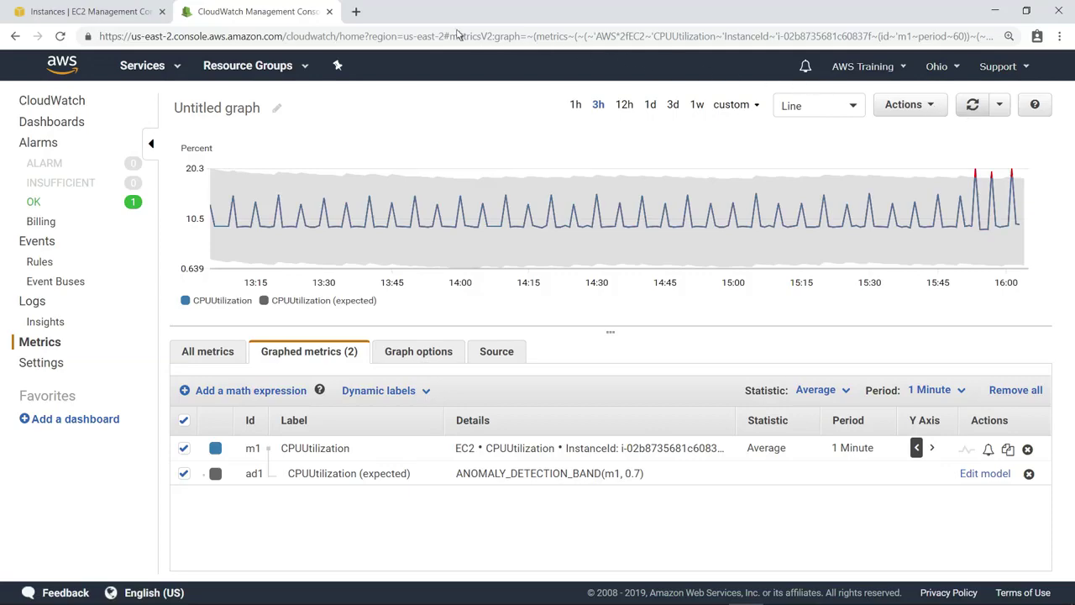
Switch to the mail inbox, read the AWS notification email for the WindowsServer3 CPU Alarm and close the mailbox.
{"action": "left_click", "coordinate": [356, 13]}
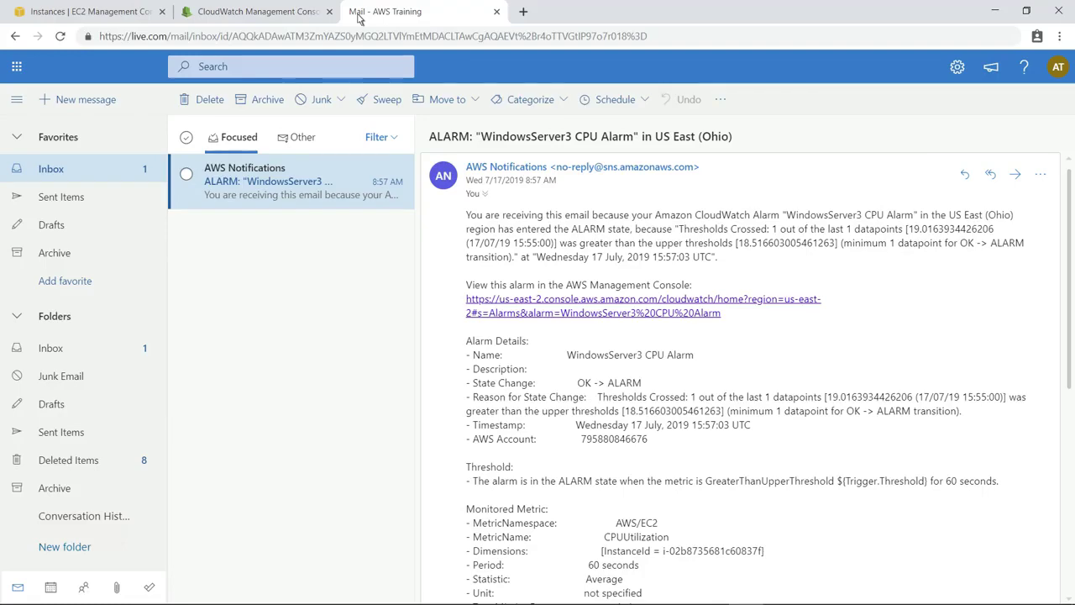
{"action": "left_click", "coordinate": [496, 12]}
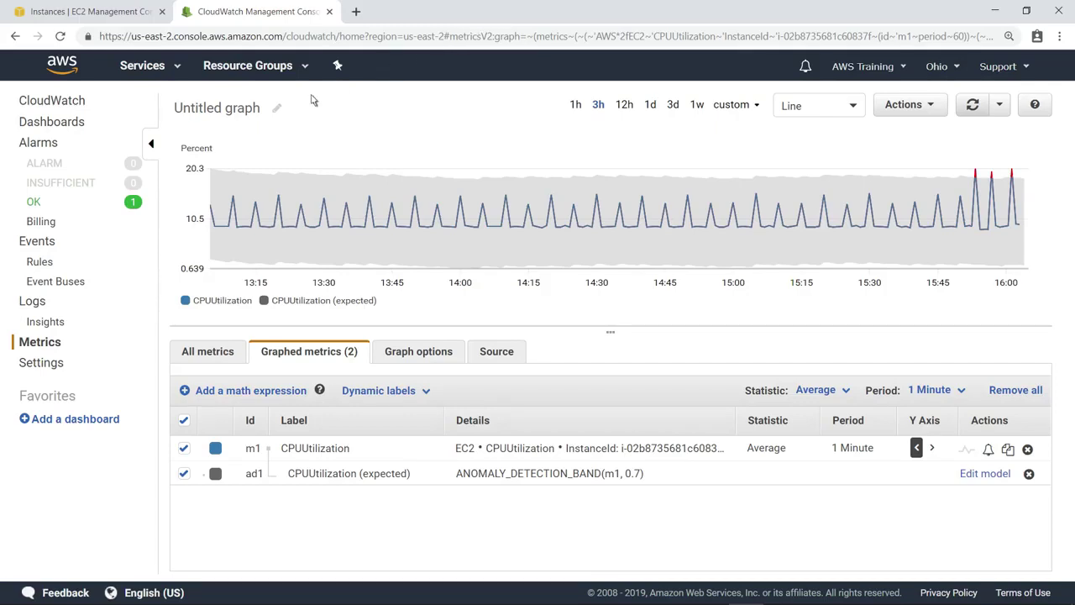
Rename the untitled metric graph as "WindowsServer3 CPU Utilization".
{"action": "left_click", "coordinate": [277, 114]}
{"action": "type", "text": "WindowsServer3 CPU Utilization"}
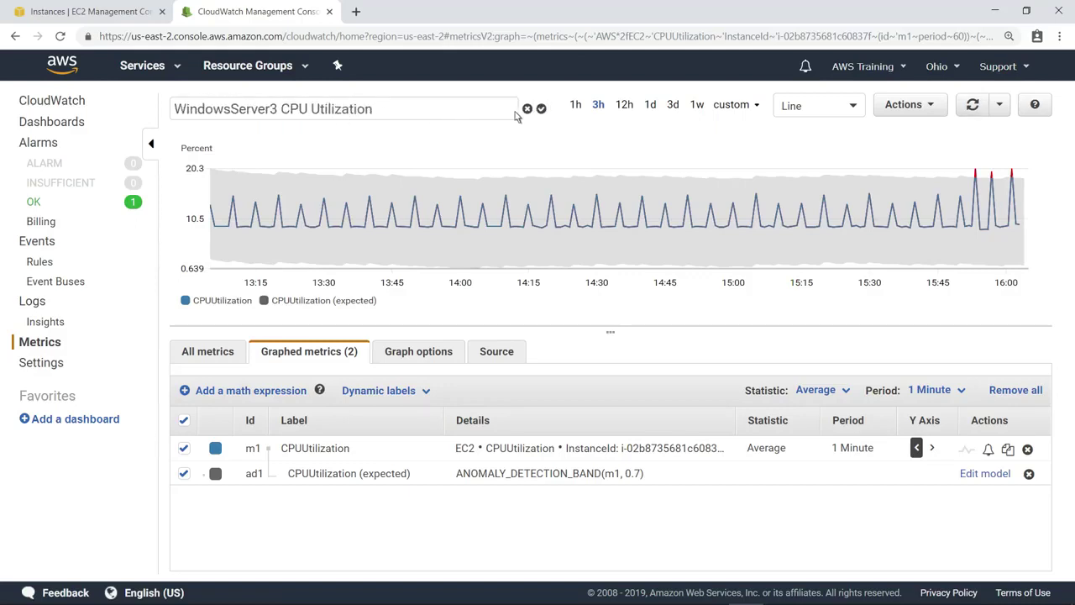
{"action": "left_click", "coordinate": [541, 109]}
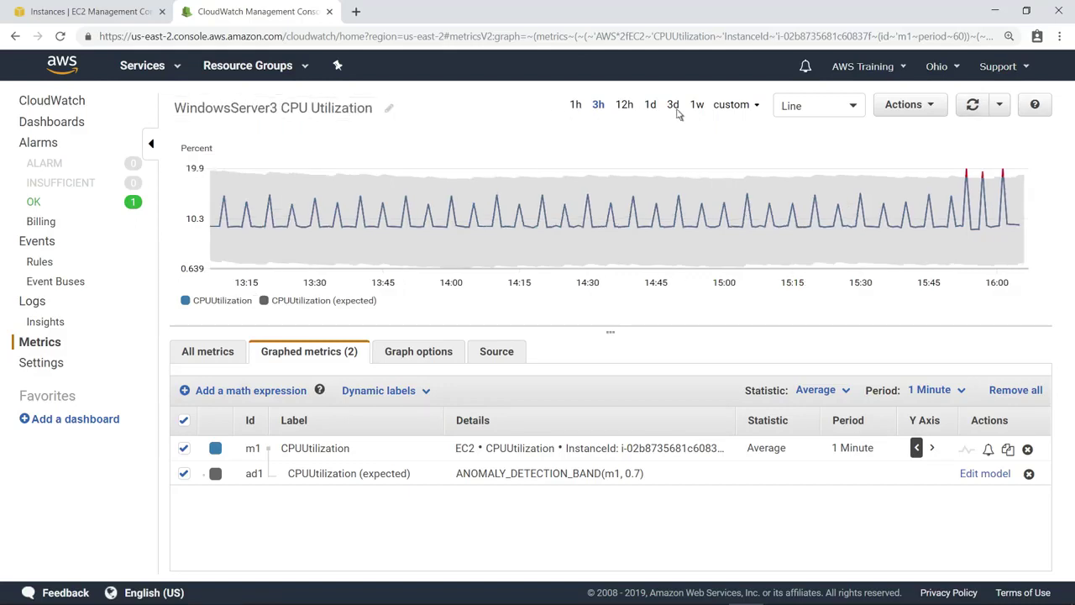
Add the WindowsServer3 CPU Utilization graph to the existing Operations-Dashboard as a line widget.
{"action": "left_click", "coordinate": [927, 106]}
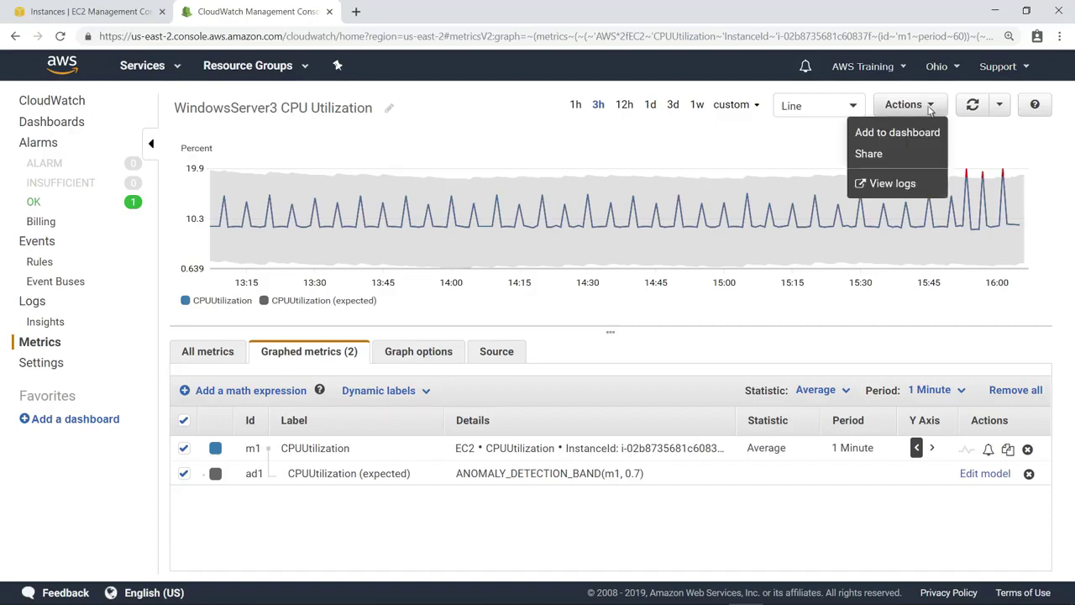
{"action": "left_click", "coordinate": [886, 139]}
{"action": "left_click", "coordinate": [411, 211]}
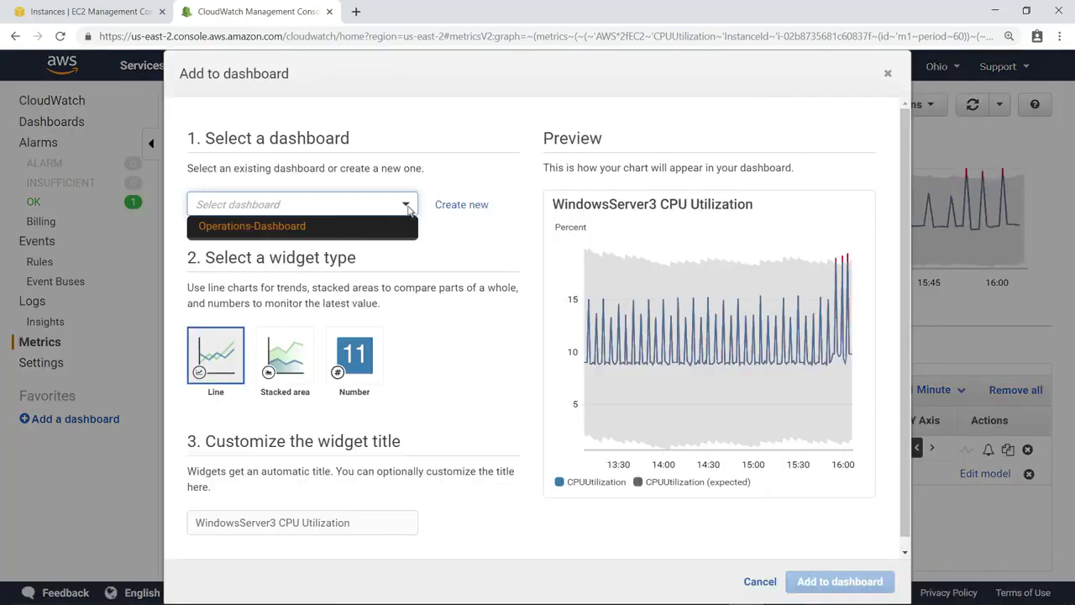
{"action": "left_click", "coordinate": [264, 232]}
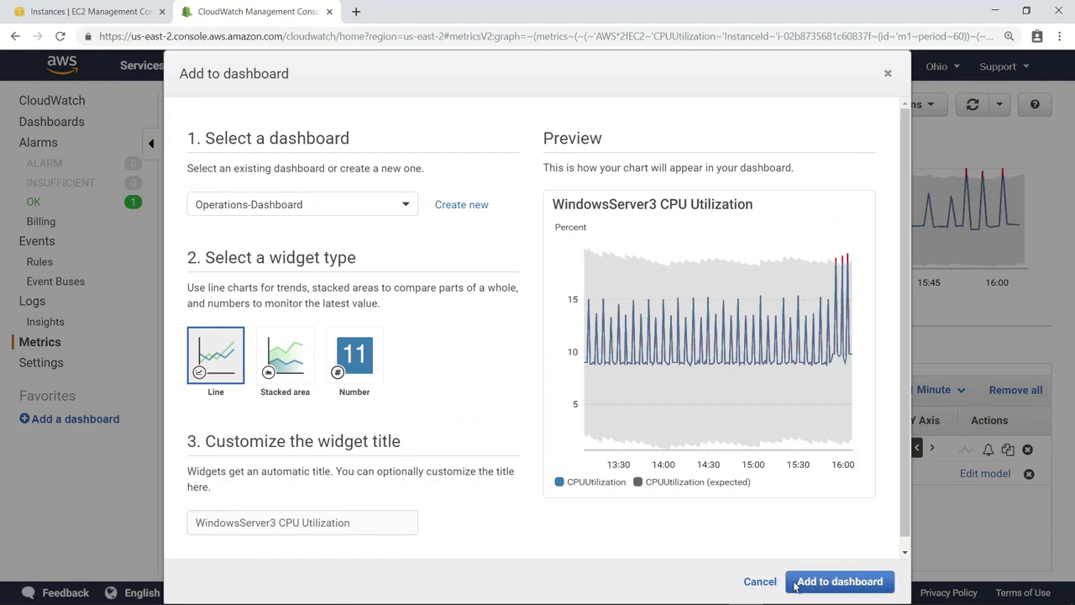
{"action": "left_click", "coordinate": [838, 581]}
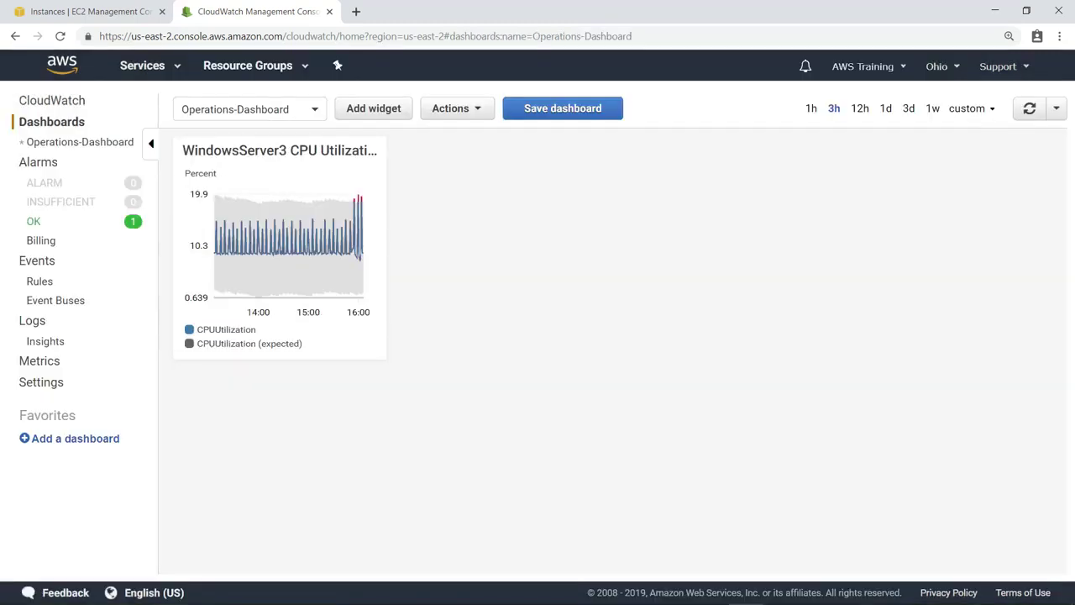